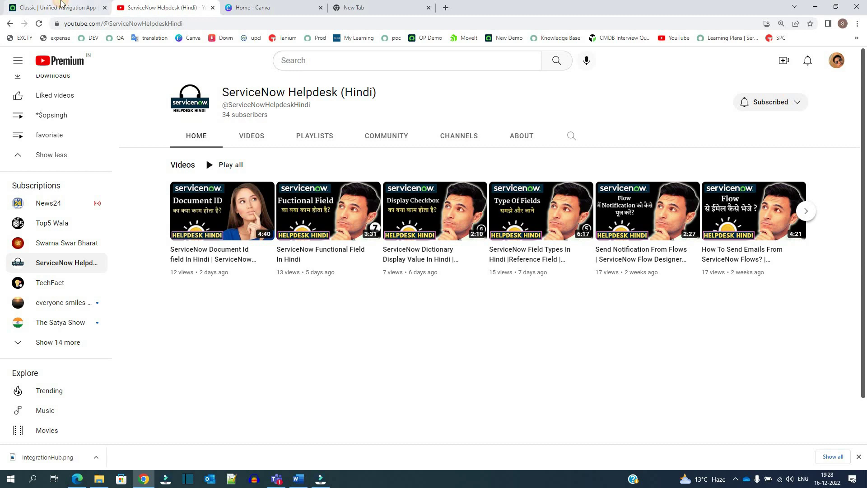
# In the ServiceNow instance, filter the navigator by "incident" and open the Service Desk incidents list in a separate tab.
pyautogui.click(61, 5)
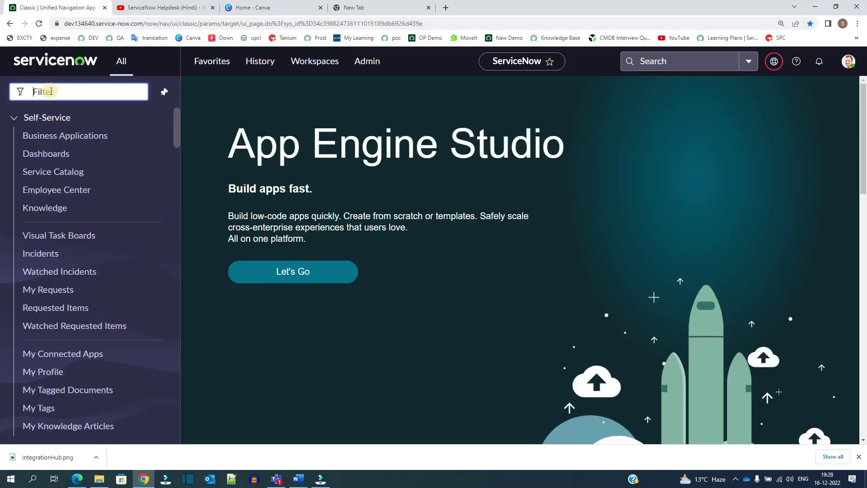
pyautogui.write('incident')
pyautogui.click(116, 183)
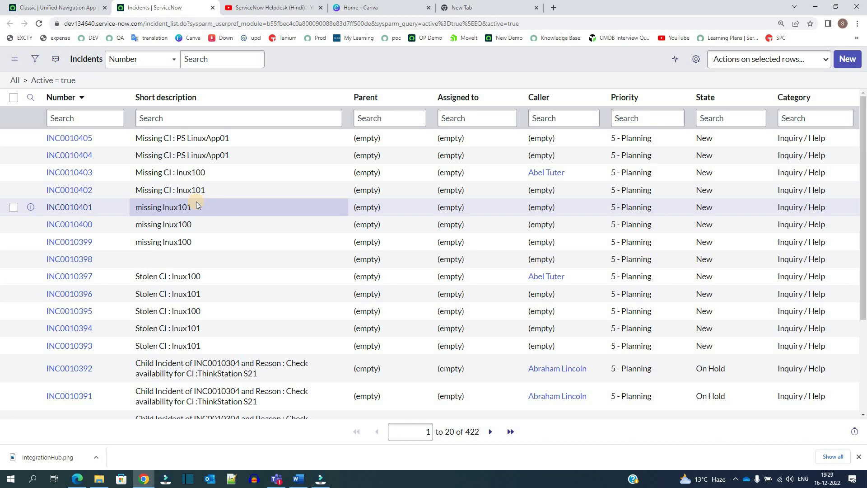
# Return to the main ServiceNow tab and open the full incident table in it with the navigator shortcut incident.list.
pyautogui.click(67, 14)
pyautogui.doubleClick(58, 92)
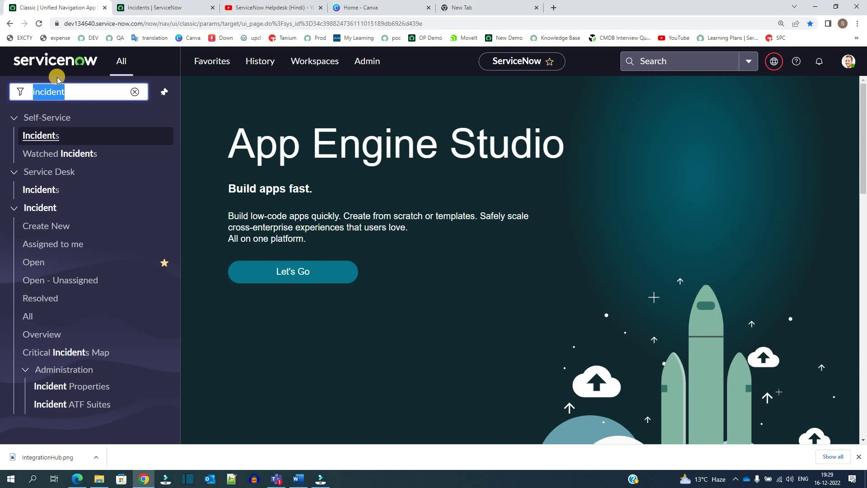
pyautogui.write('incident.lis')
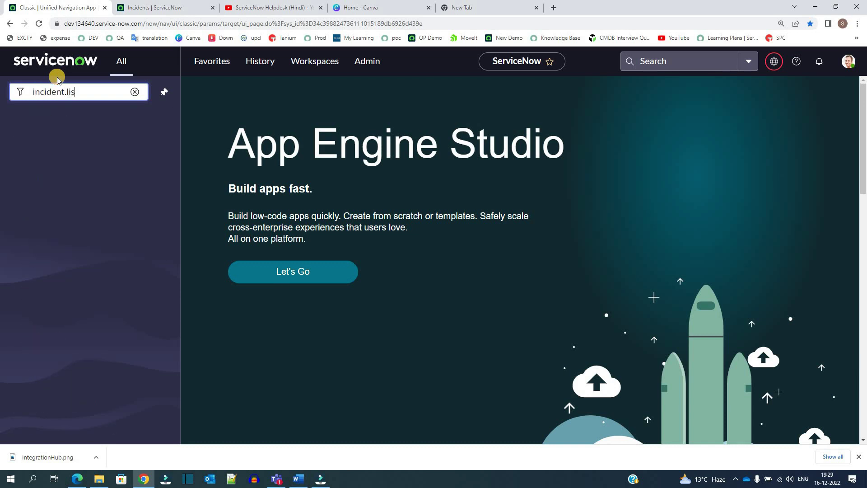
pyautogui.write('t')
pyautogui.press('Return')
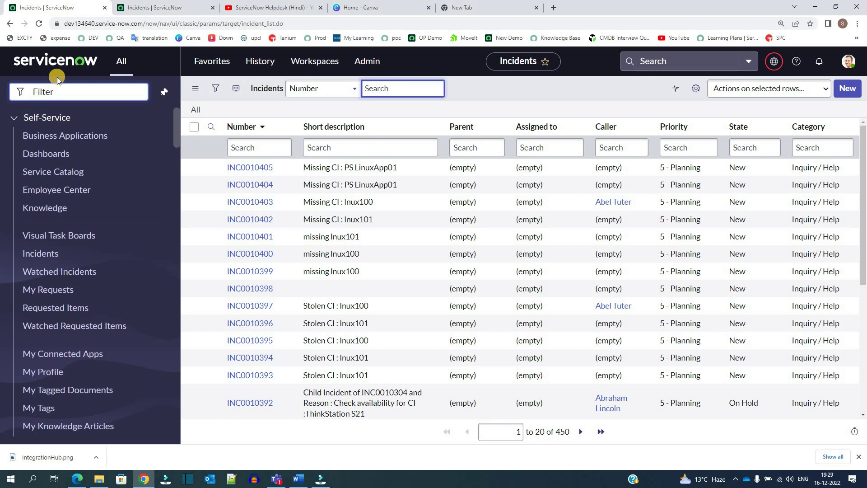
# Open the full incident table in a new tab with the navigator shortcut incident.LIST.
pyautogui.write('inc')
pyautogui.click(72, 92)
pyautogui.write('incident')
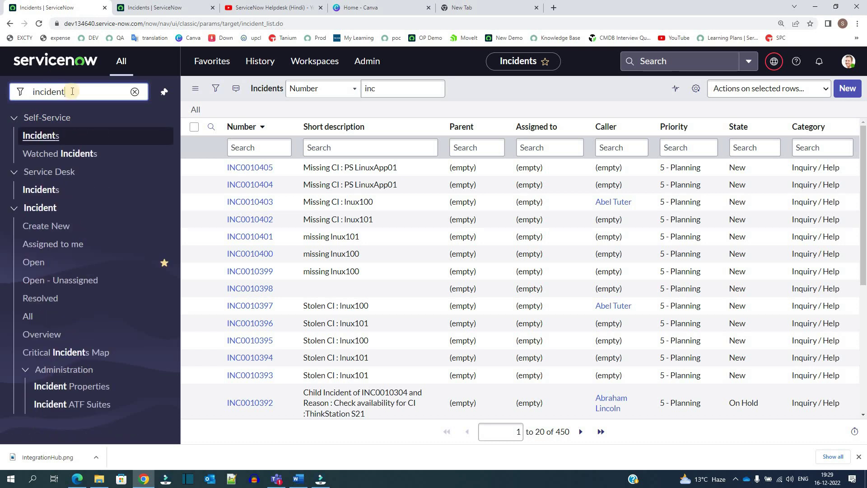
pyautogui.write('.LIS')
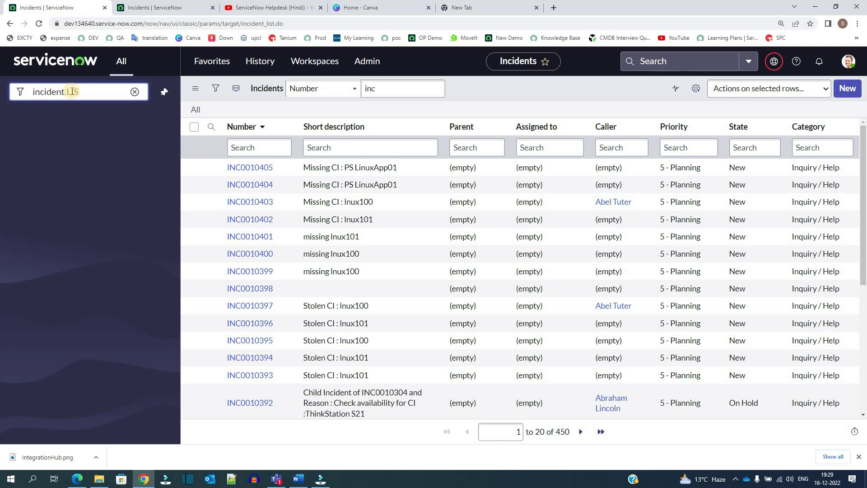
pyautogui.write('T')
pyautogui.press('Return')
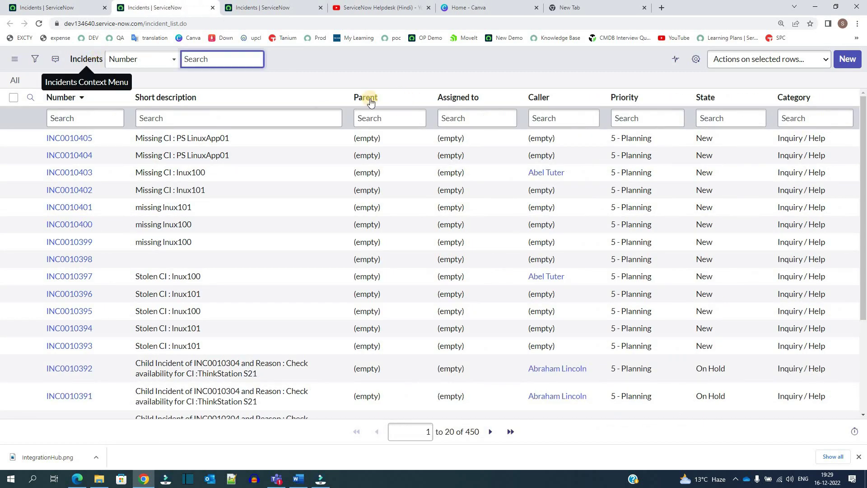
# View the blank form for a new incident and return to the incident list.
pyautogui.click(848, 60)
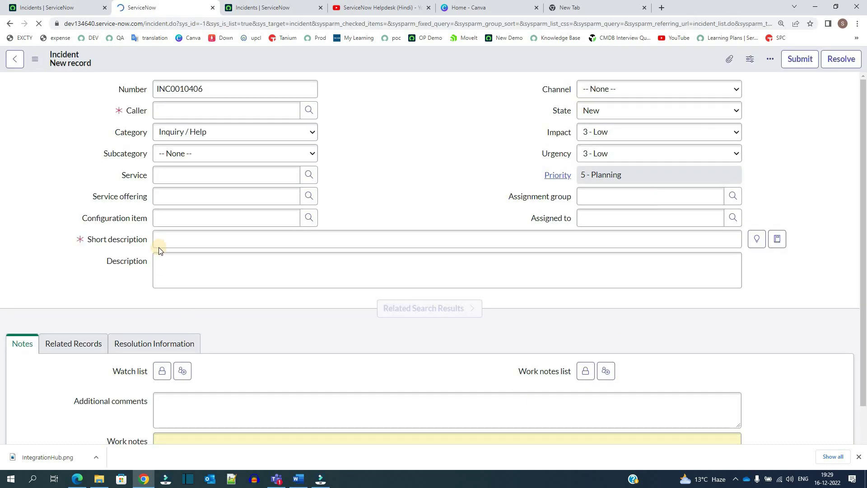
pyautogui.hotkey('alt', 'Left')
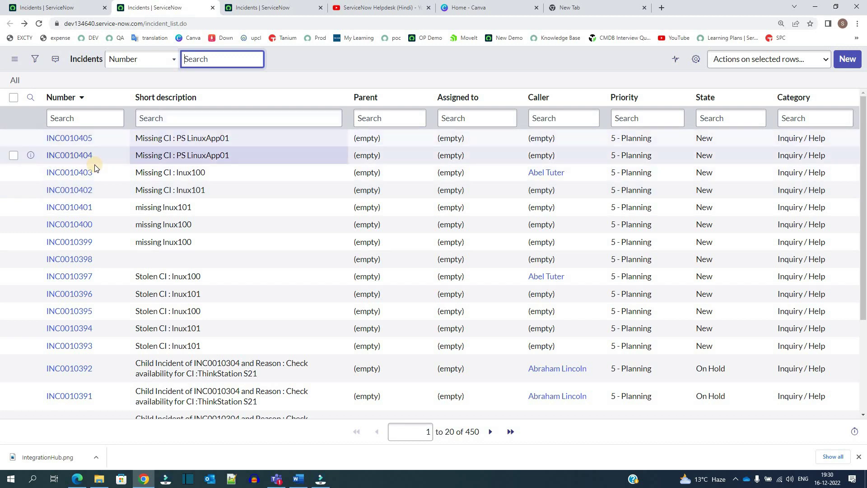
# Change the short description of the first listed incident to "TEST UPDATE" directly in the list and save it.
pyautogui.click(252, 139)
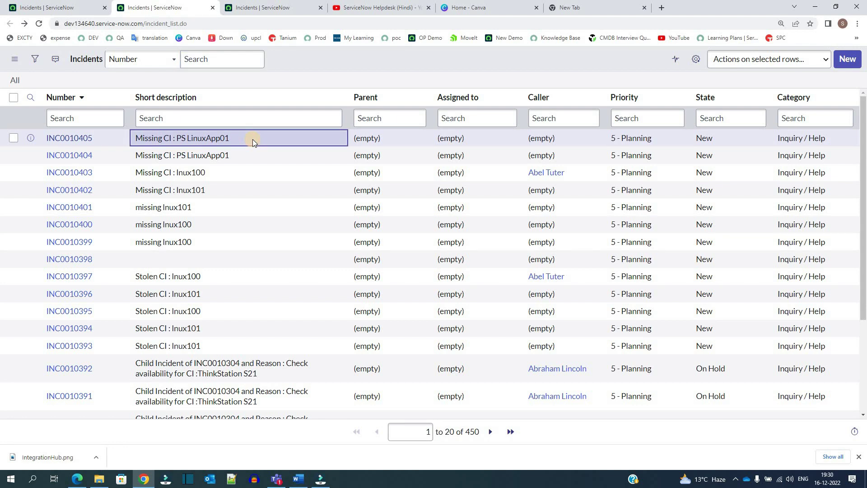
pyautogui.doubleClick(253, 139)
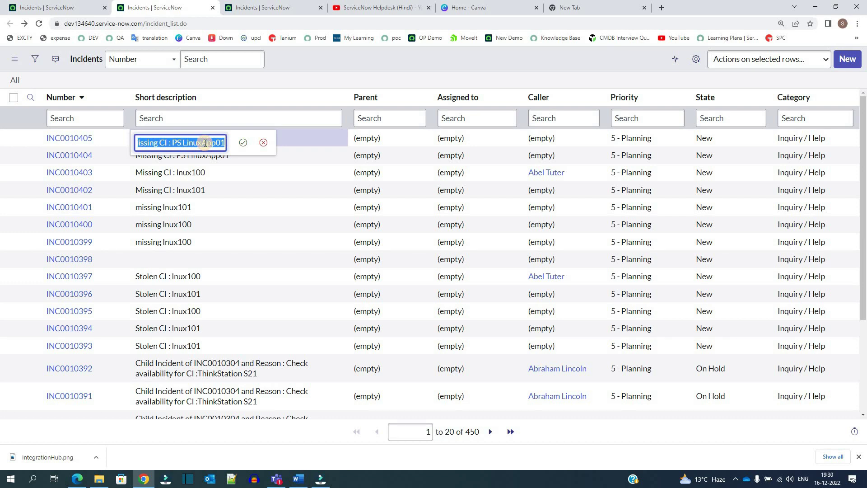
pyautogui.write('TEST ')
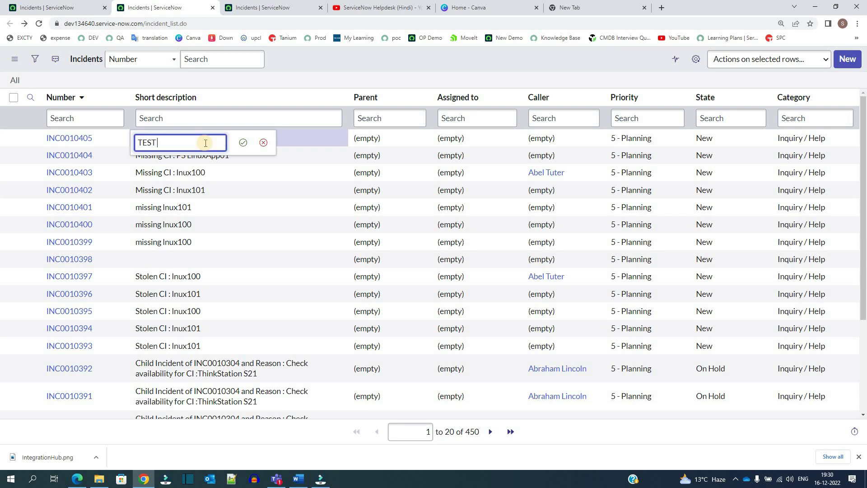
pyautogui.write('UPDATE')
pyautogui.press('Return')
pyautogui.press('Down')
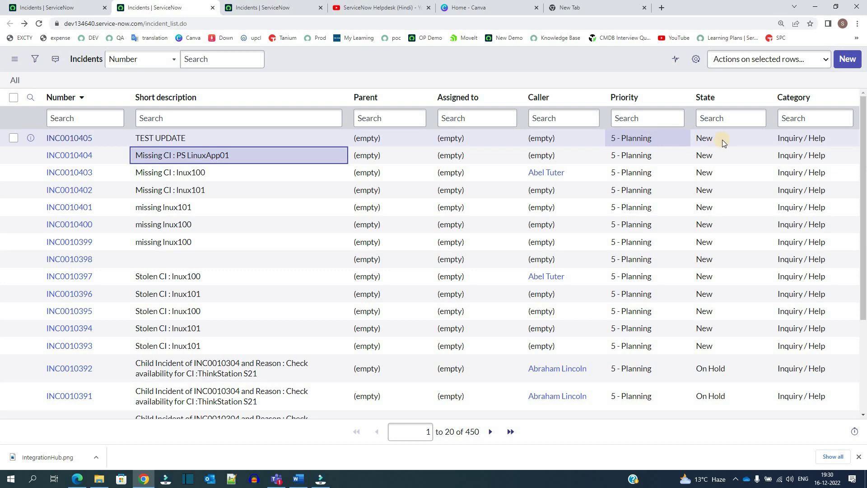
pyautogui.click(802, 138)
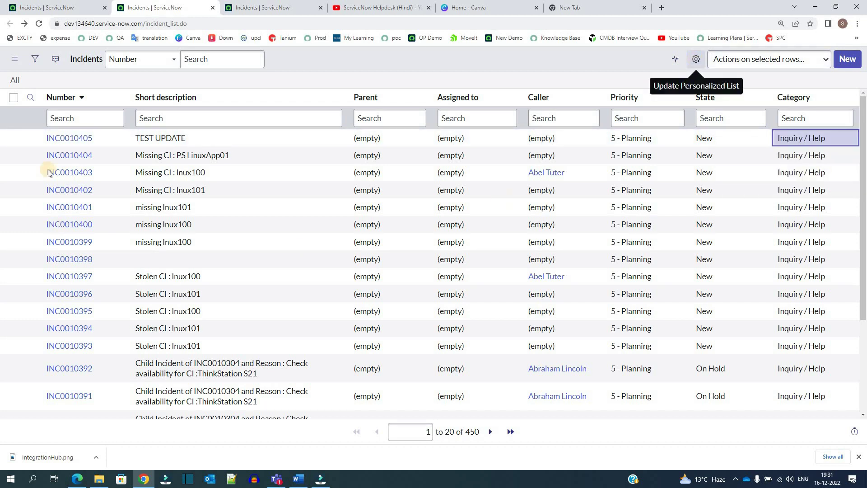
# Open the list personalization settings and remove Category from the selected columns.
pyautogui.click(696, 59)
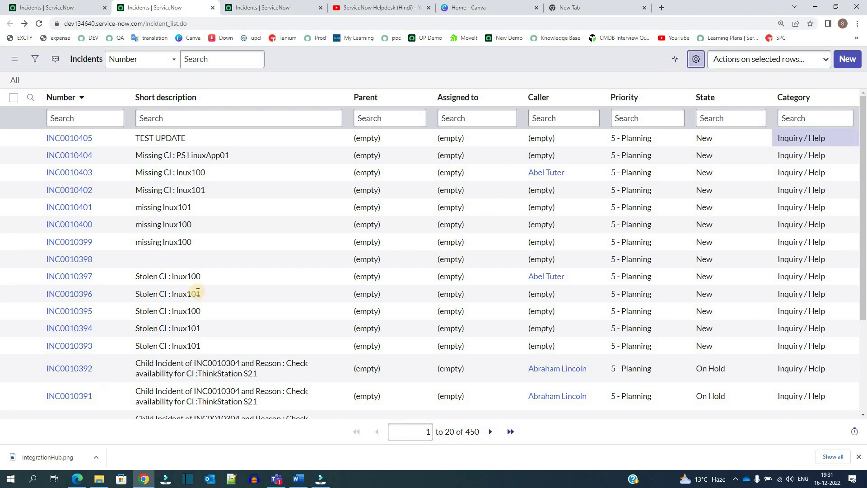
pyautogui.click(478, 187)
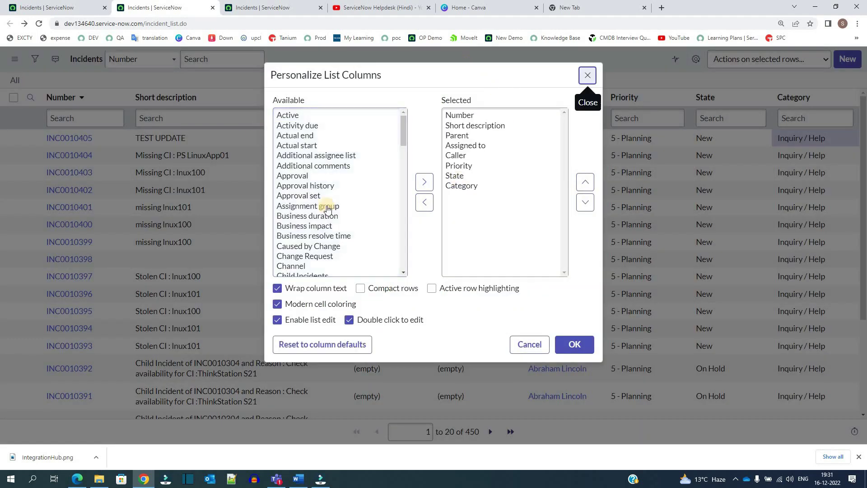
pyautogui.click(460, 185)
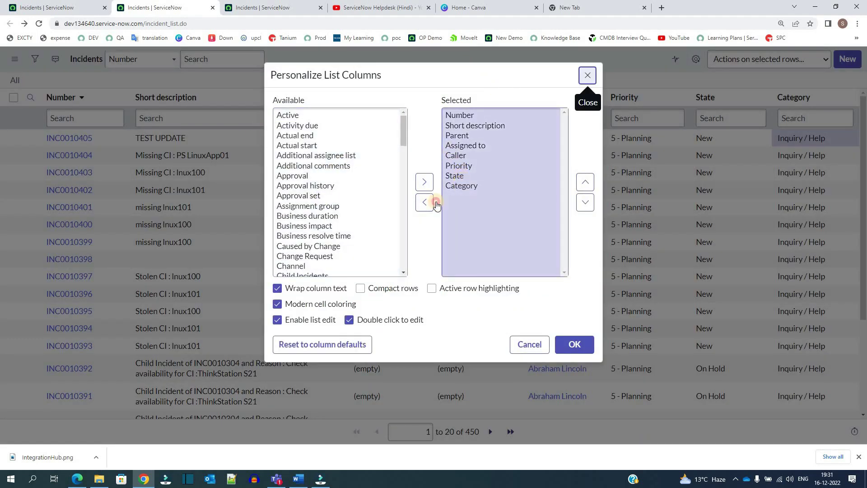
pyautogui.click(424, 202)
# Add the Active field to the selected columns of the personalized incident list.
pyautogui.scroll(3, 283, 171)
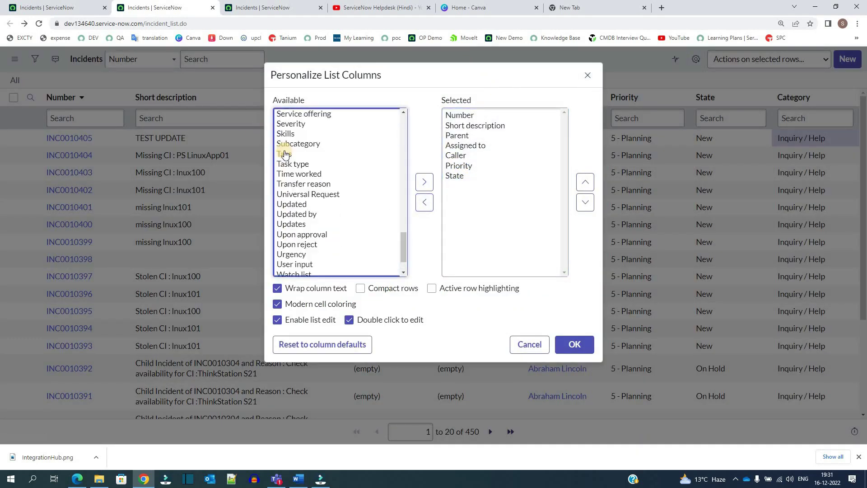
pyautogui.scroll(5, 284, 154)
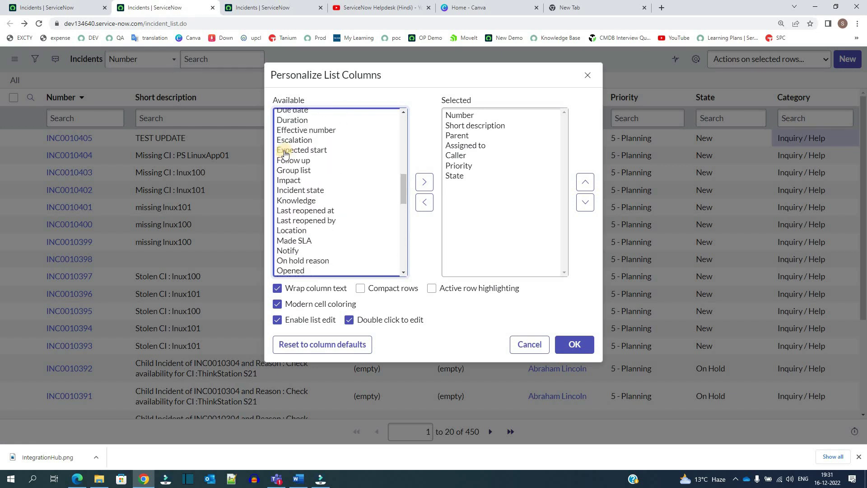
pyautogui.scroll(10, 284, 154)
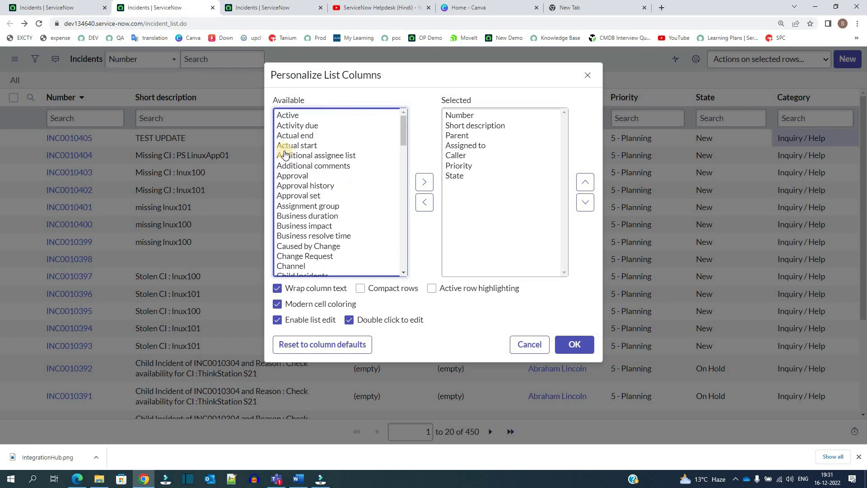
pyautogui.click(285, 116)
pyautogui.click(424, 182)
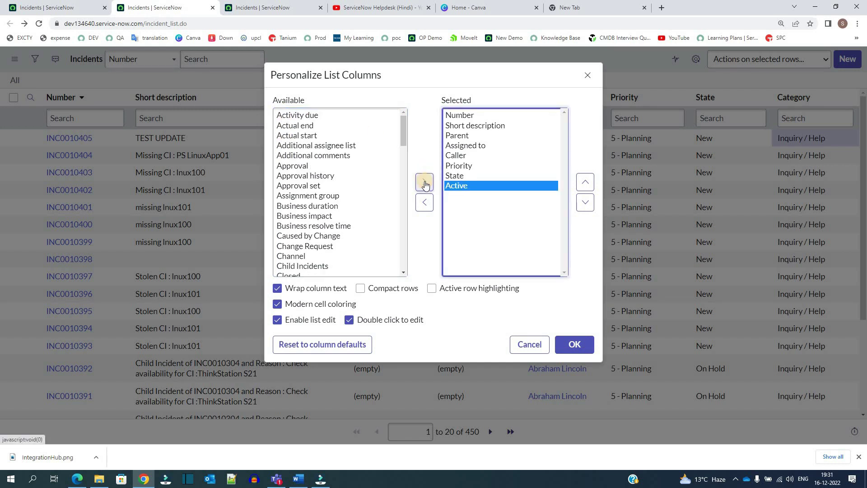
# Move Active to the first position in the selected columns and apply the personalized column layout.
pyautogui.click(590, 182)
pyautogui.click(585, 182)
pyautogui.click(585, 181)
pyautogui.click(585, 182)
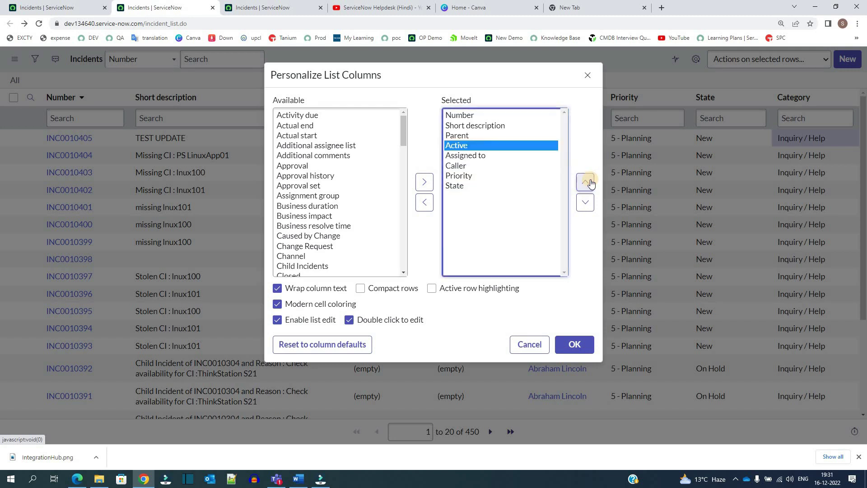
pyautogui.click(590, 183)
pyautogui.click(589, 182)
pyautogui.click(589, 182)
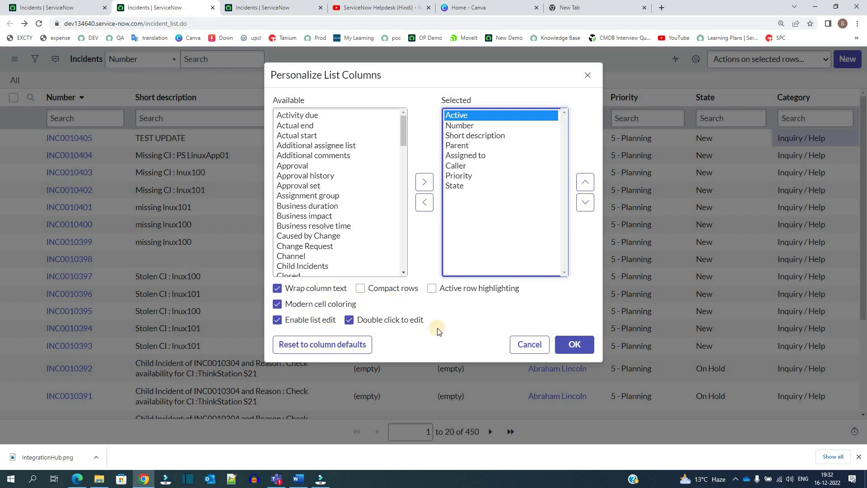
pyautogui.click(350, 168)
pyautogui.hotkey('ctrl', 'a')
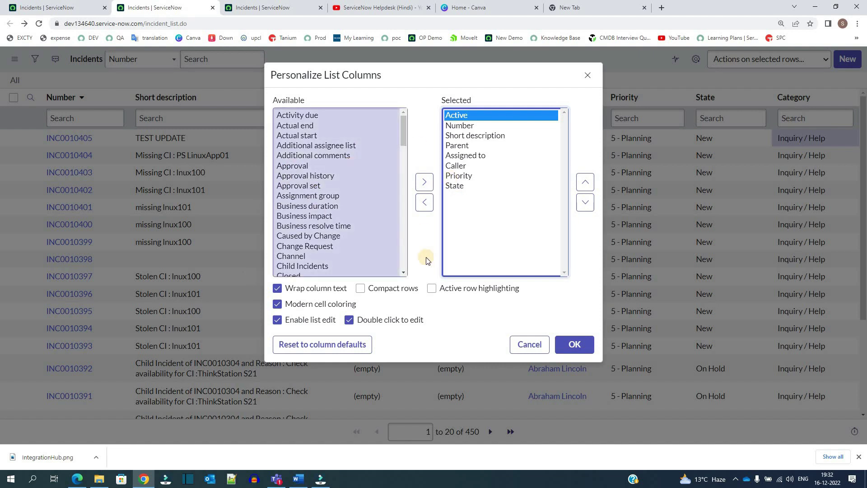
pyautogui.click(574, 345)
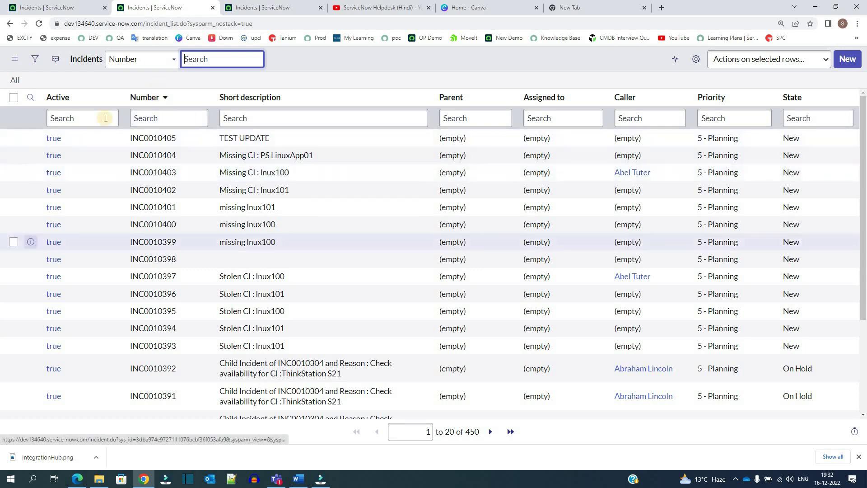
# Reset the personalized incident list to its column defaults.
pyautogui.click(696, 60)
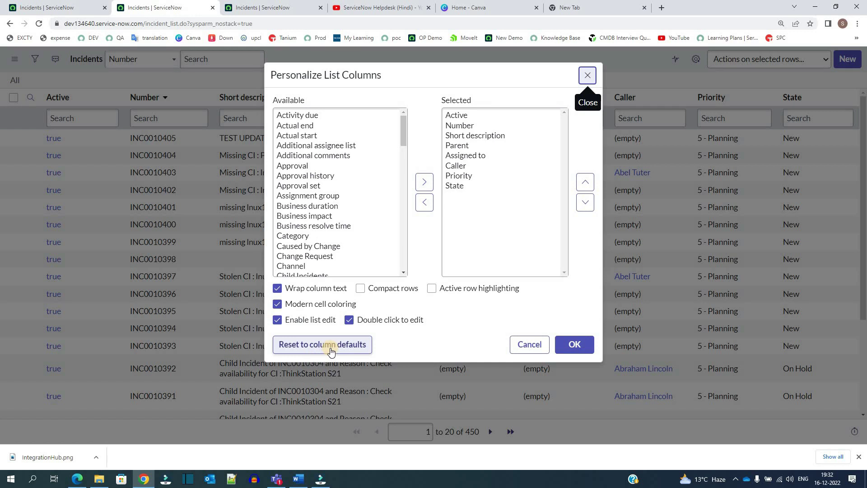
pyautogui.click(322, 344)
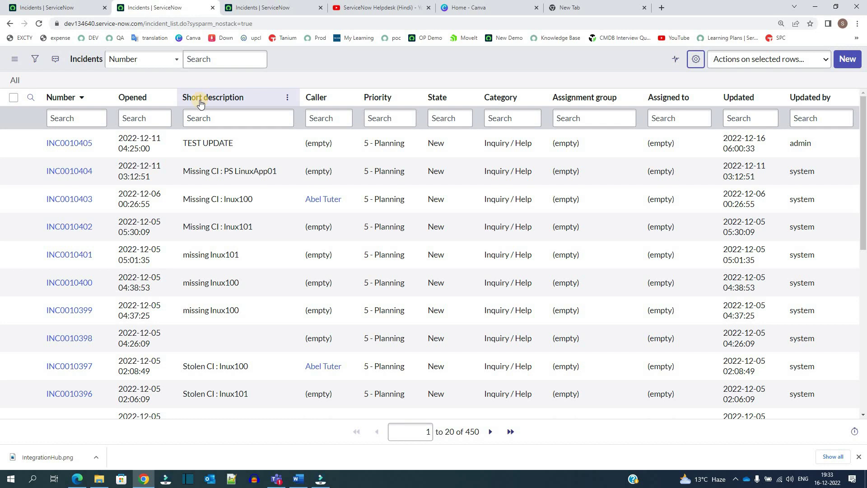
# Configure the list layout of the incident list's default view by removing the Updated by column, and save it.
pyautogui.rightClick(269, 96)
pyautogui.moveTo(337, 212)
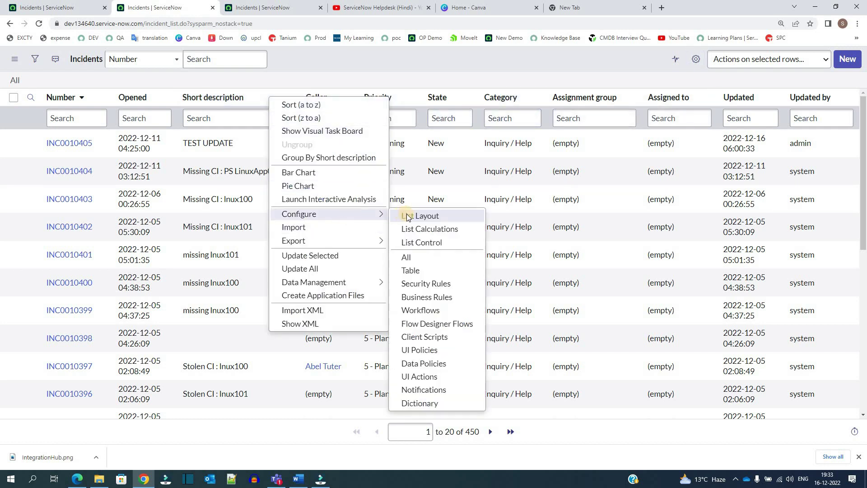
pyautogui.click(422, 217)
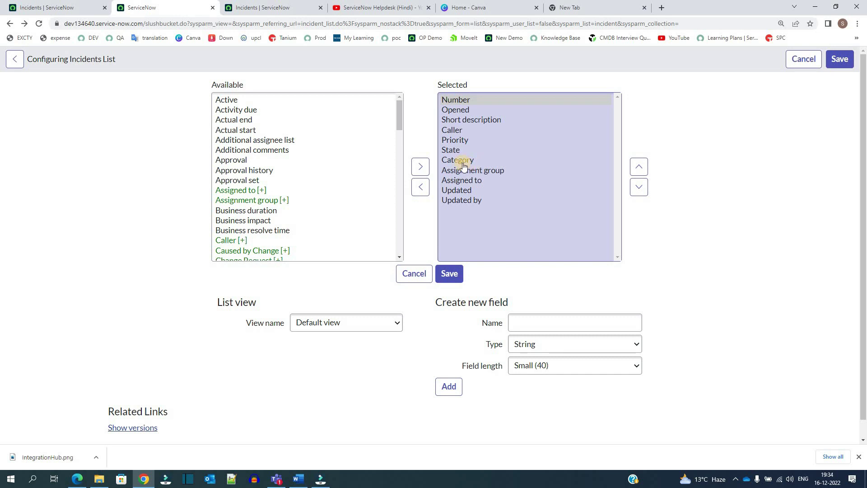
pyautogui.click(465, 200)
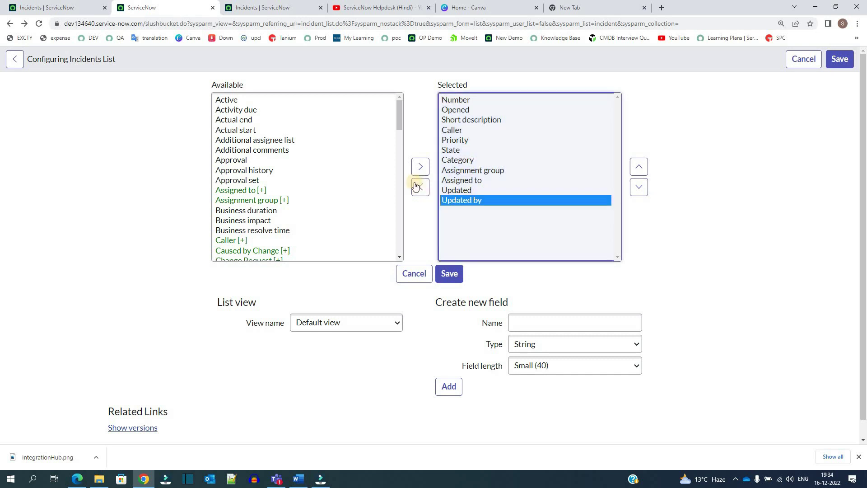
pyautogui.click(421, 187)
pyautogui.click(445, 275)
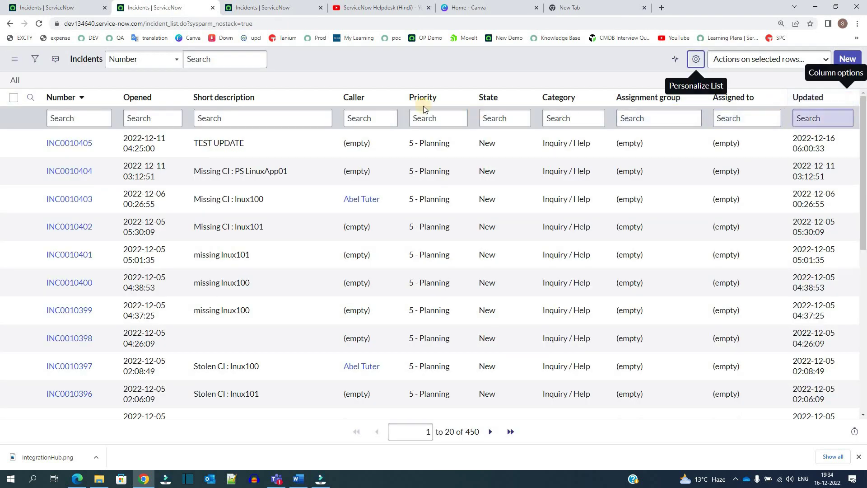
# Open the List Control configuration record for the incident list.
pyautogui.rightClick(280, 93)
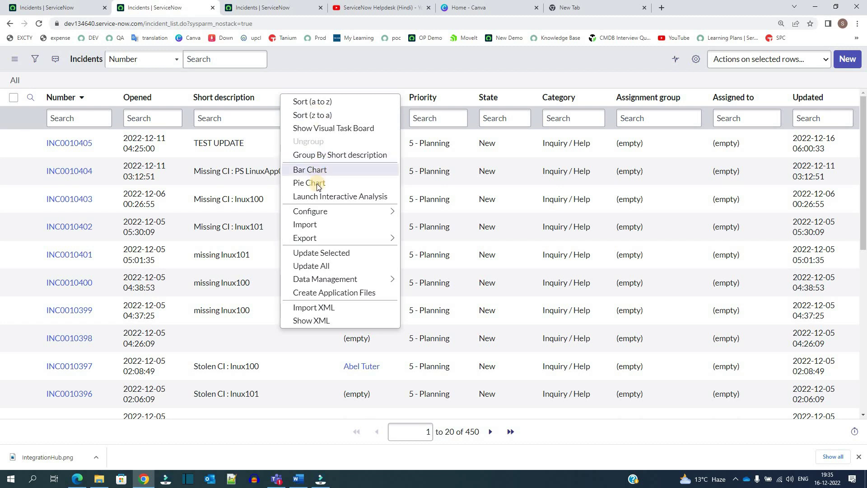
pyautogui.moveTo(315, 211)
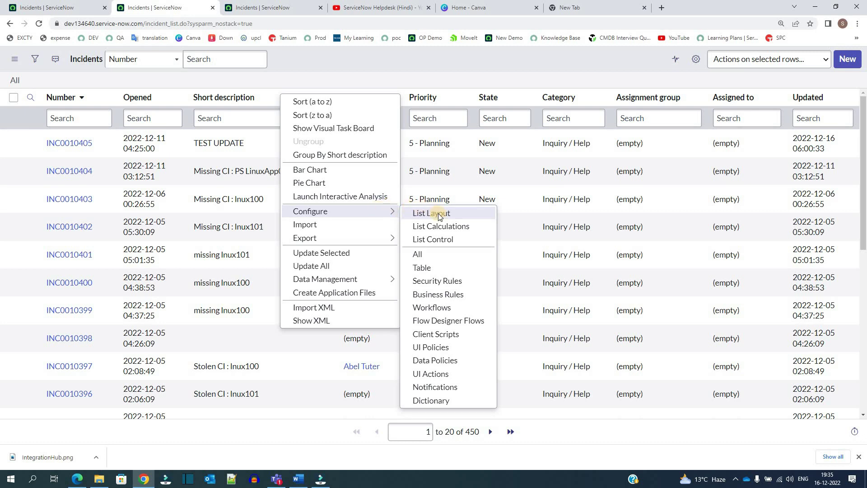
pyautogui.click(442, 241)
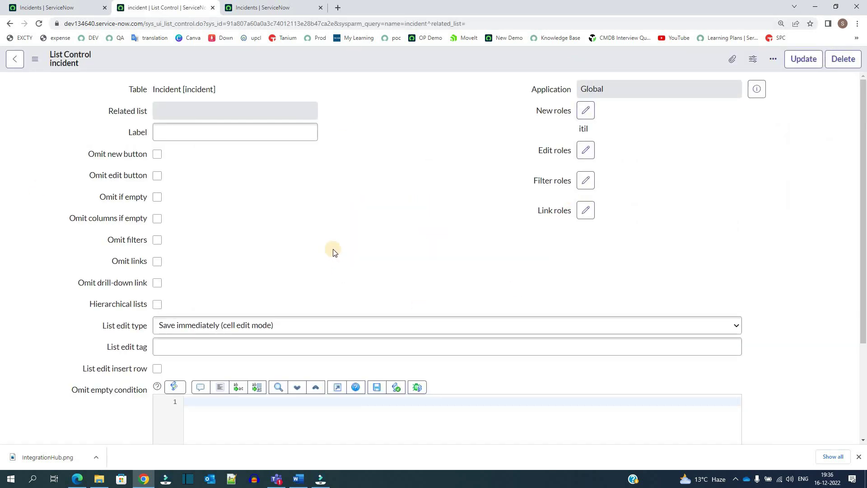
# Examine the new, edit, filter and link role fields and the omit options of the List Control record, and return to the incident list.
pyautogui.moveTo(527, 110); pyautogui.dragTo(564, 112)
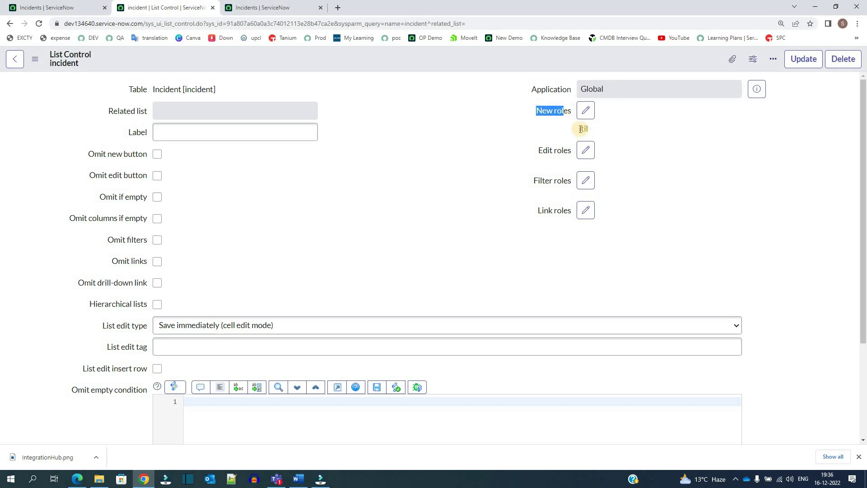
pyautogui.doubleClick(590, 128)
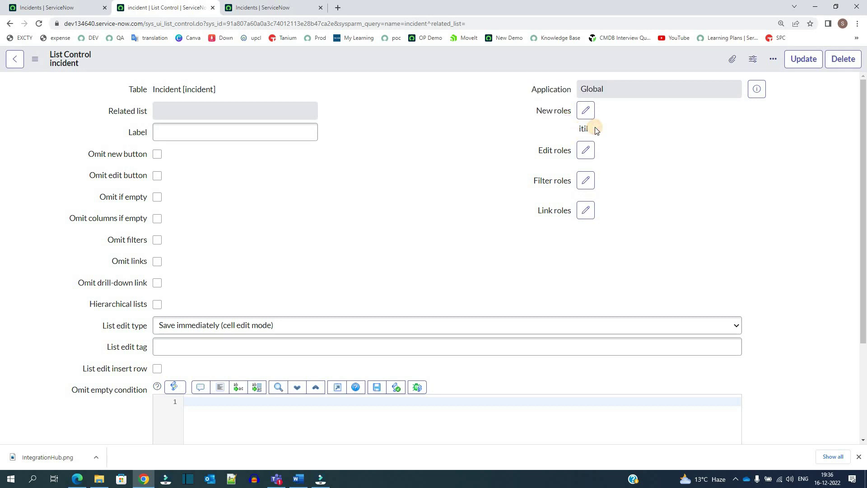
pyautogui.click(588, 113)
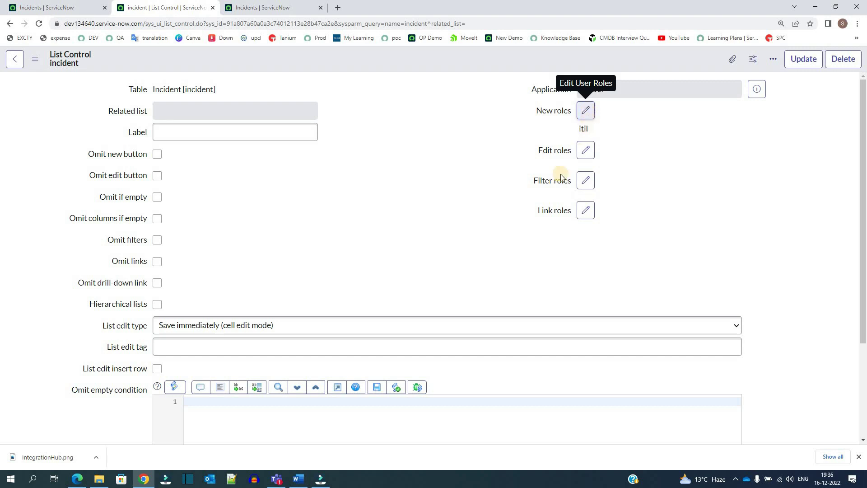
pyautogui.moveTo(524, 188); pyautogui.dragTo(568, 182)
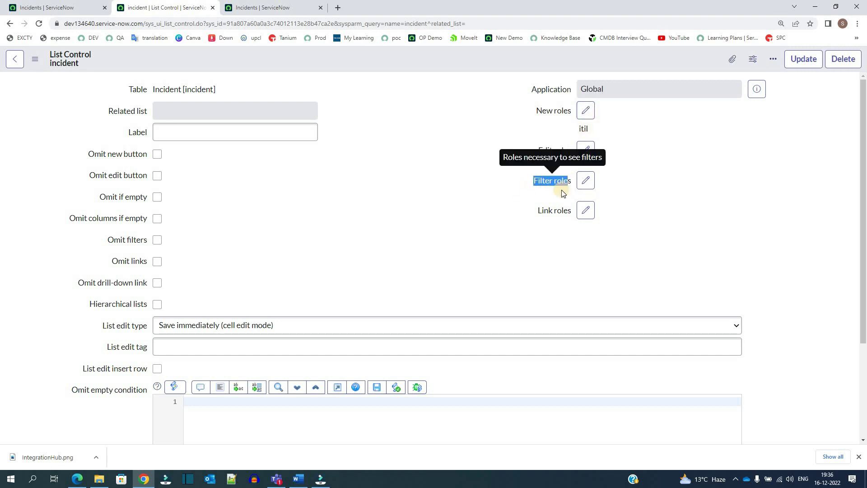
pyautogui.moveTo(538, 210); pyautogui.dragTo(551, 225)
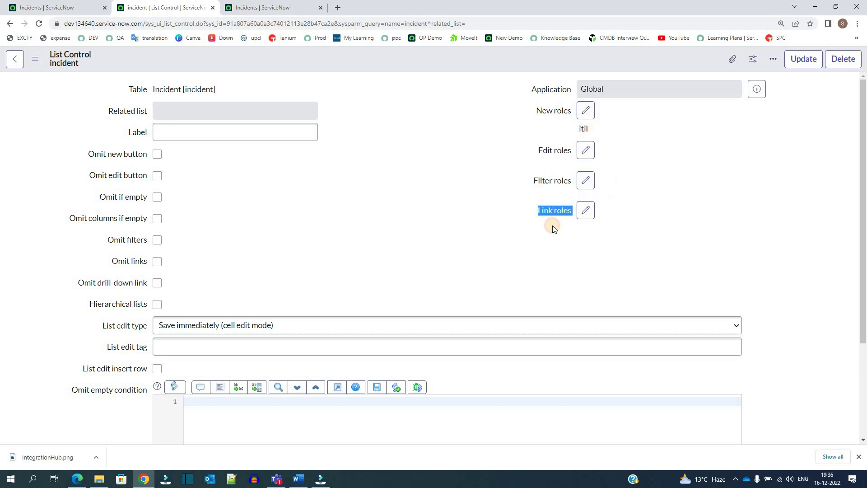
pyautogui.click(321, 259)
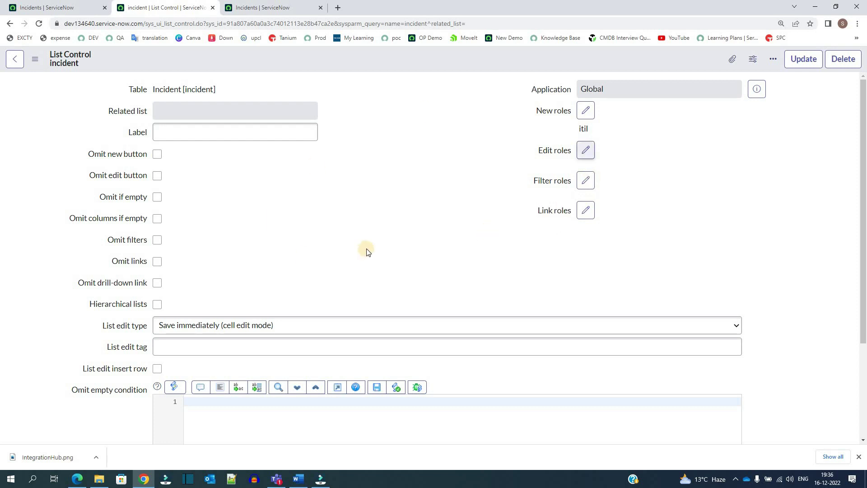
pyautogui.click(157, 155)
pyautogui.scroll(-3, 23, 289)
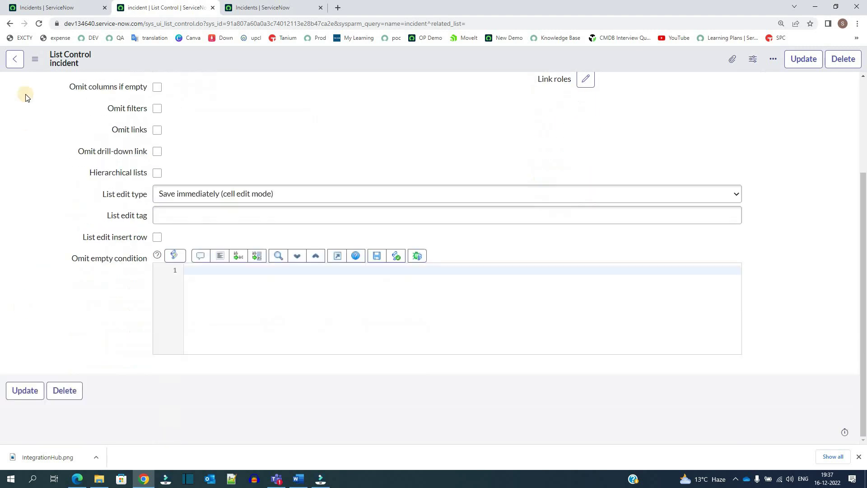
pyautogui.click(10, 24)
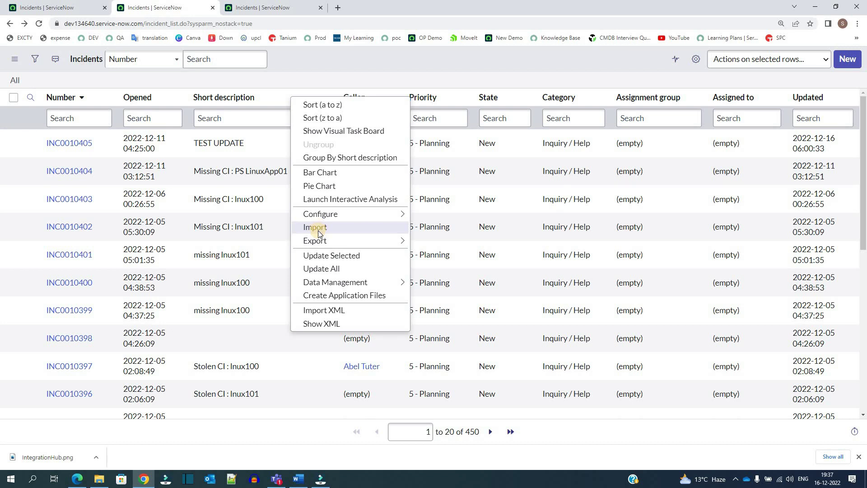
# Update all records in the incident list with the short description "tEST" and check the update message.
pyautogui.moveTo(321, 244)
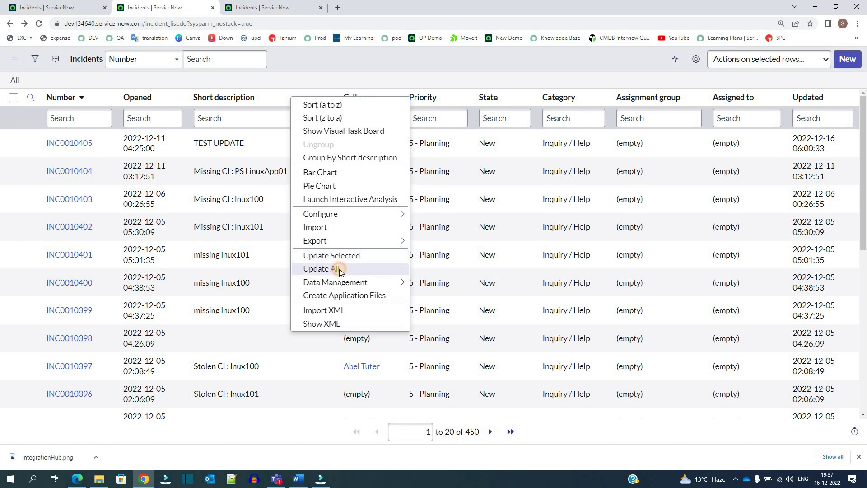
pyautogui.click(339, 269)
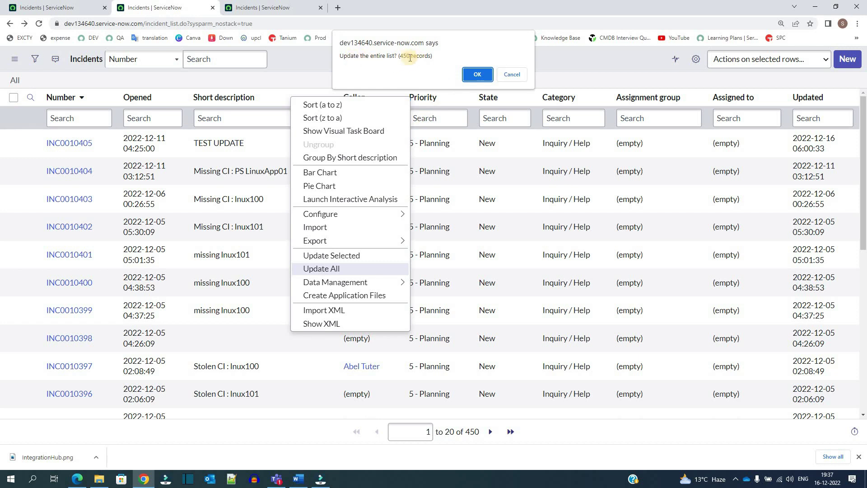
pyautogui.click(478, 74)
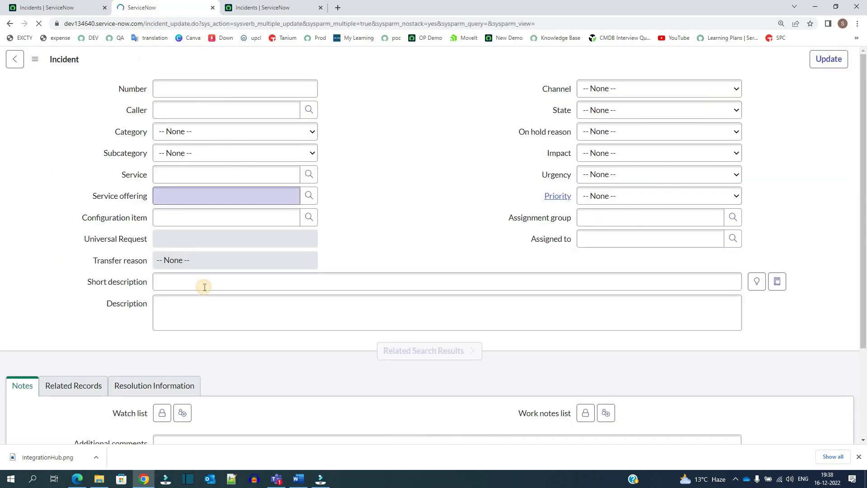
pyautogui.click(207, 282)
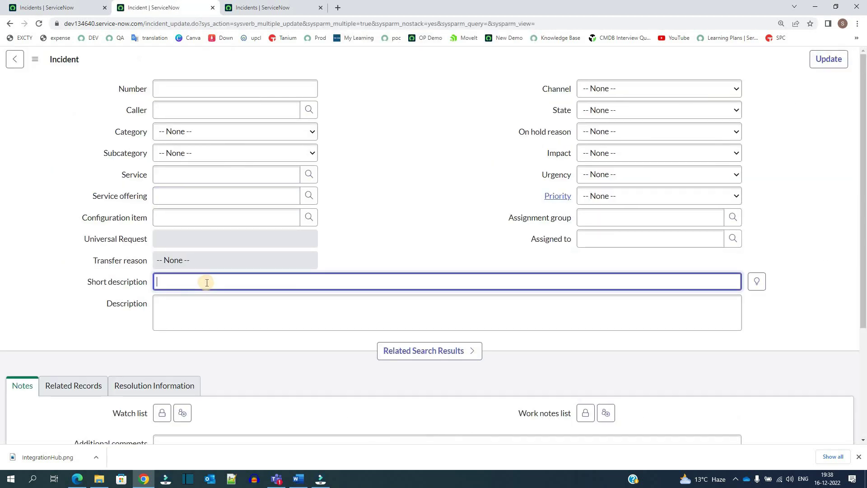
pyautogui.write('tEST')
pyautogui.click(838, 62)
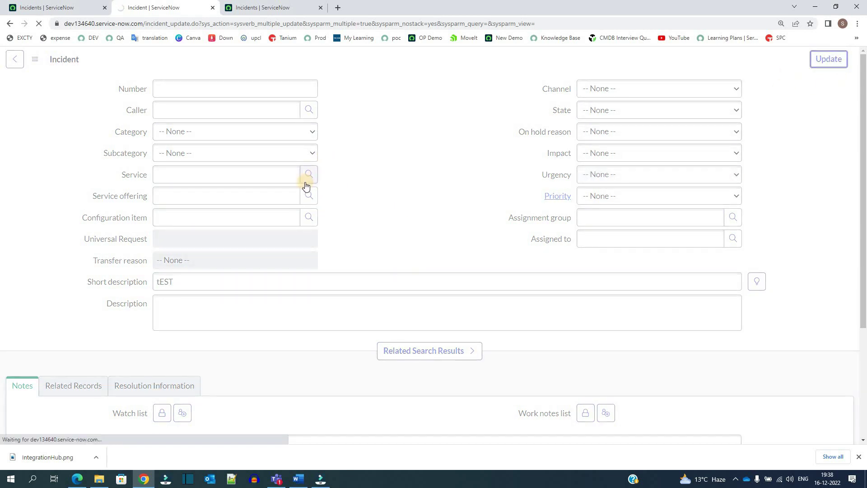
pyautogui.doubleClick(75, 89)
pyautogui.tripleClick(74, 90)
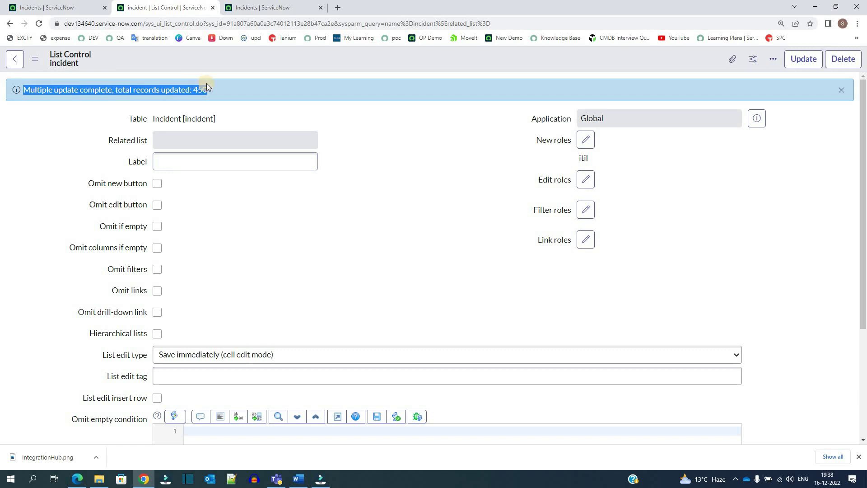
pyautogui.click(213, 86)
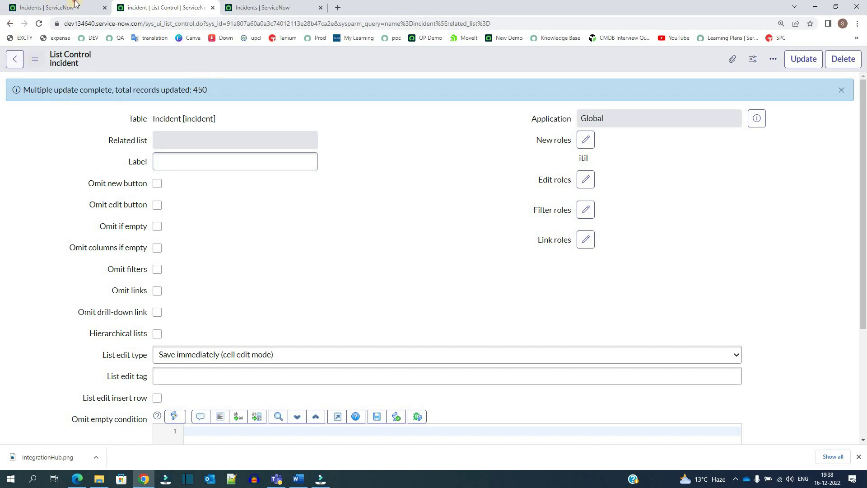
# Open the full incident list in a new window and examine the Data Management options for the Short description column.
pyautogui.click(55, 7)
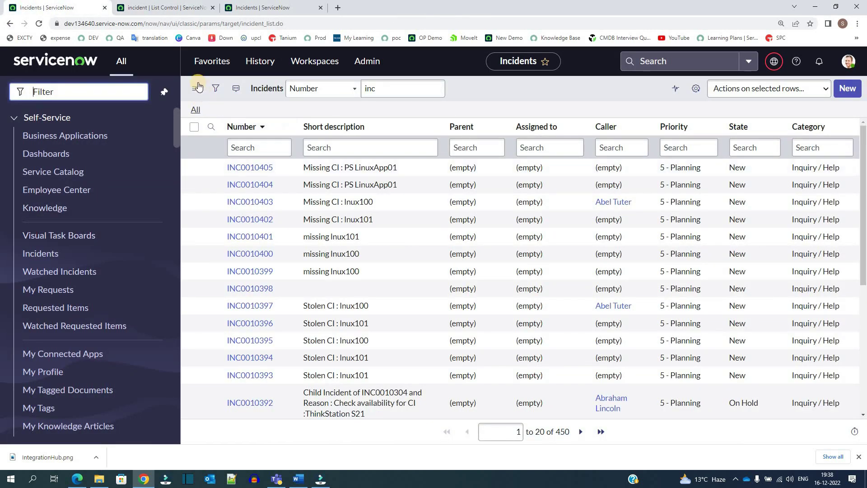
pyautogui.rightClick(195, 110)
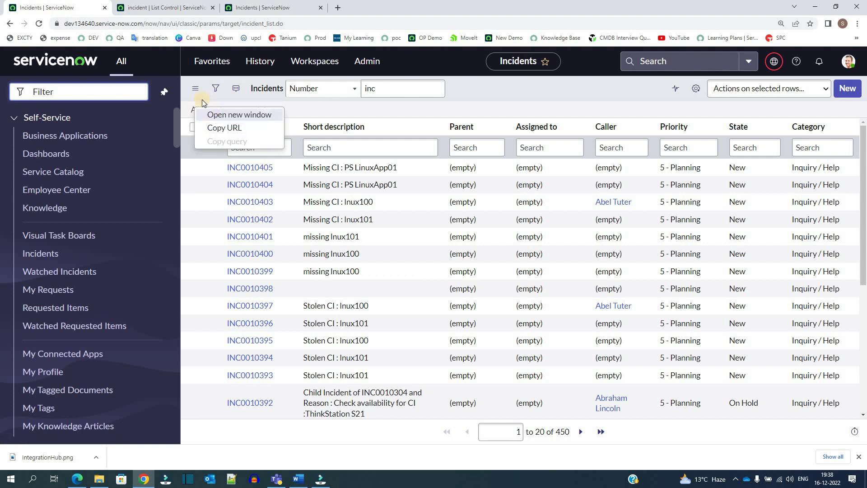
pyautogui.click(207, 115)
pyautogui.moveTo(229, 144); pyautogui.dragTo(238, 251)
pyautogui.click(250, 381)
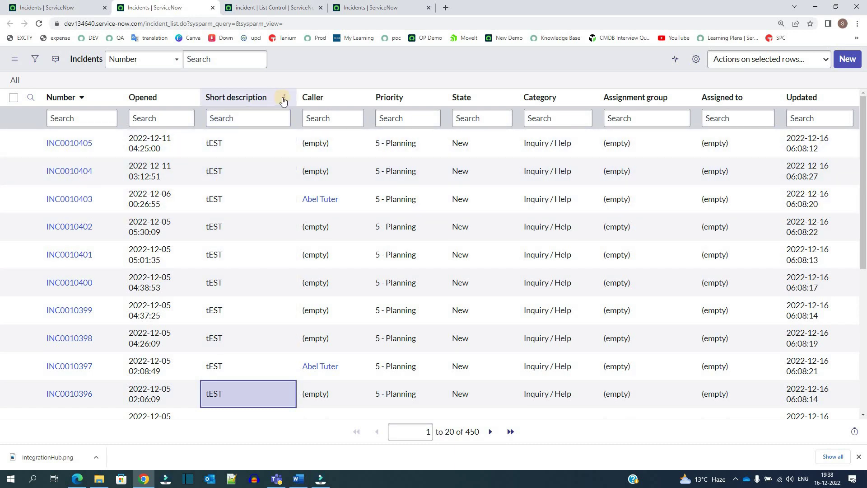
pyautogui.click(283, 97)
pyautogui.moveTo(392, 281)
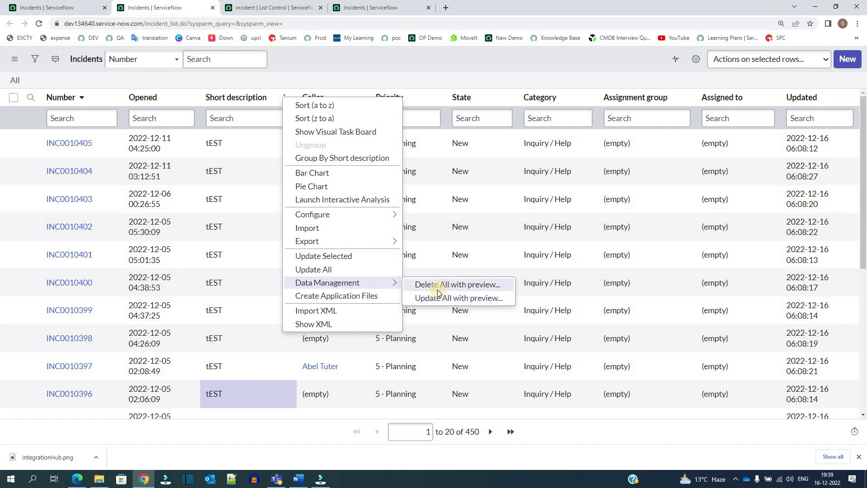
pyautogui.click(280, 75)
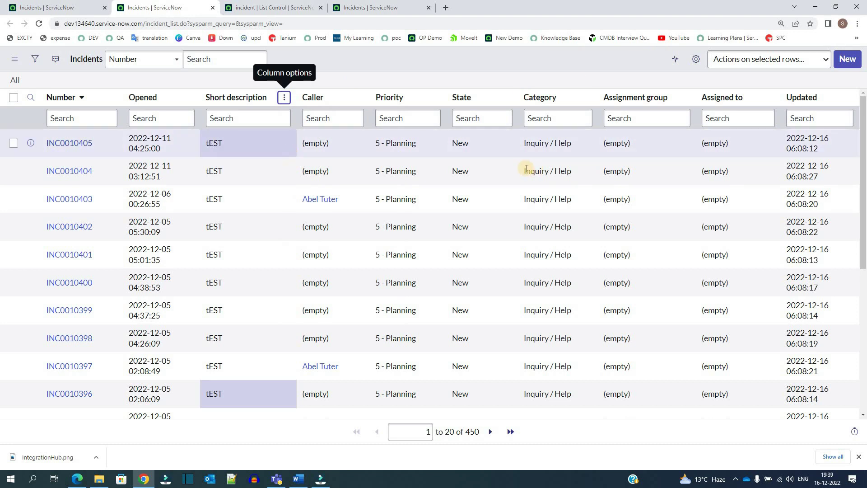
# Show only the incidents matching the State New, and clear that condition to list all incidents again.
pyautogui.rightClick(459, 136)
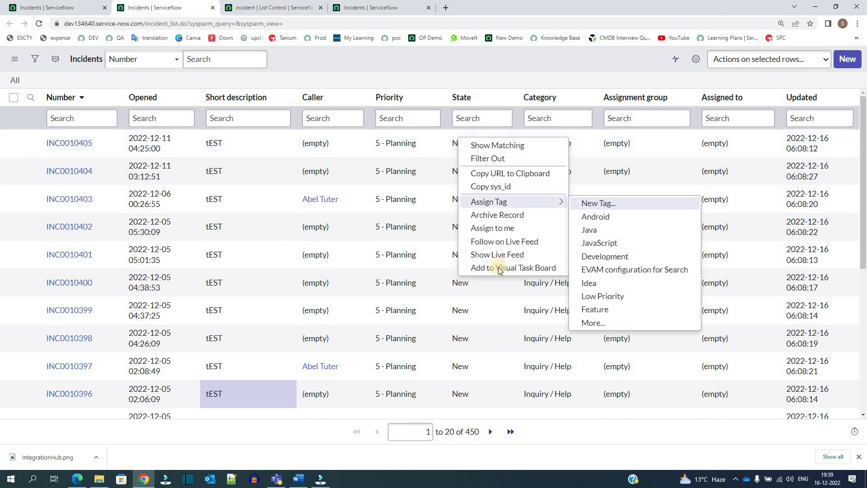
pyautogui.rightClick(492, 146)
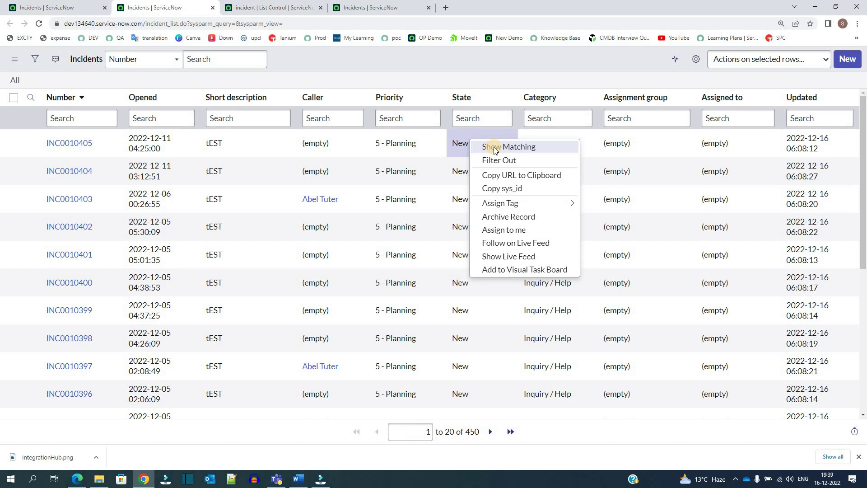
pyautogui.click(493, 148)
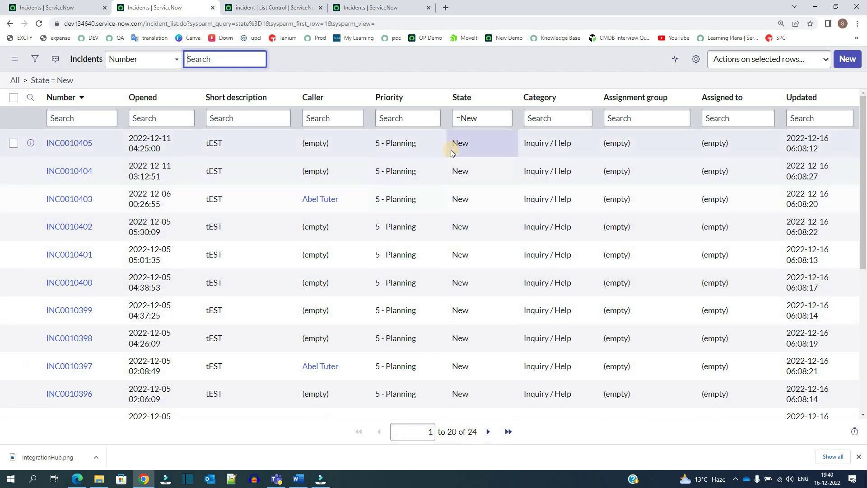
pyautogui.click(26, 81)
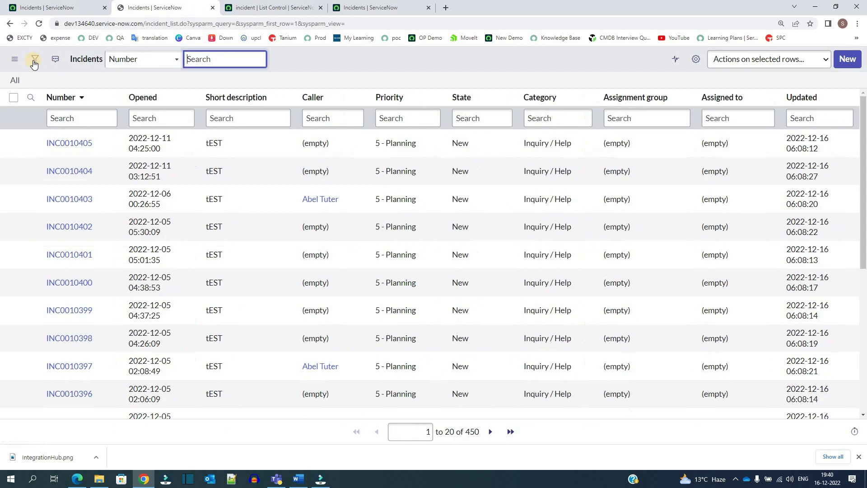
# Open the filter conditions of the incident list and make related fields available in the field choices.
pyautogui.click(33, 60)
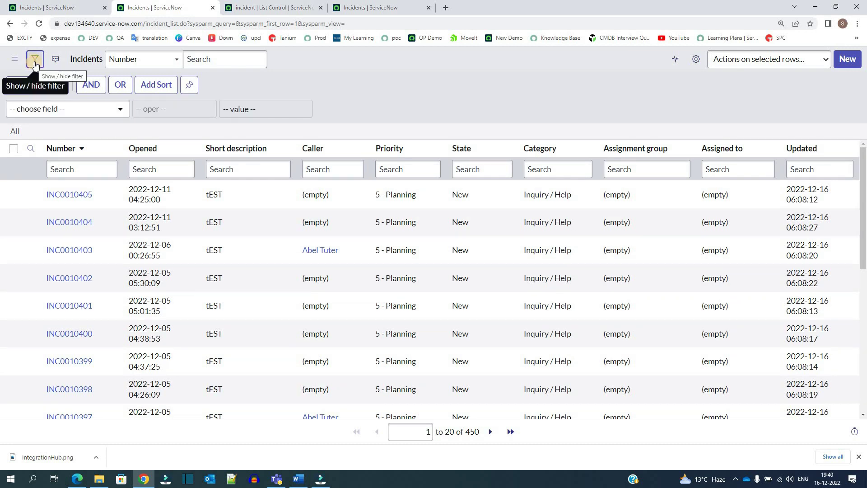
pyautogui.click(64, 109)
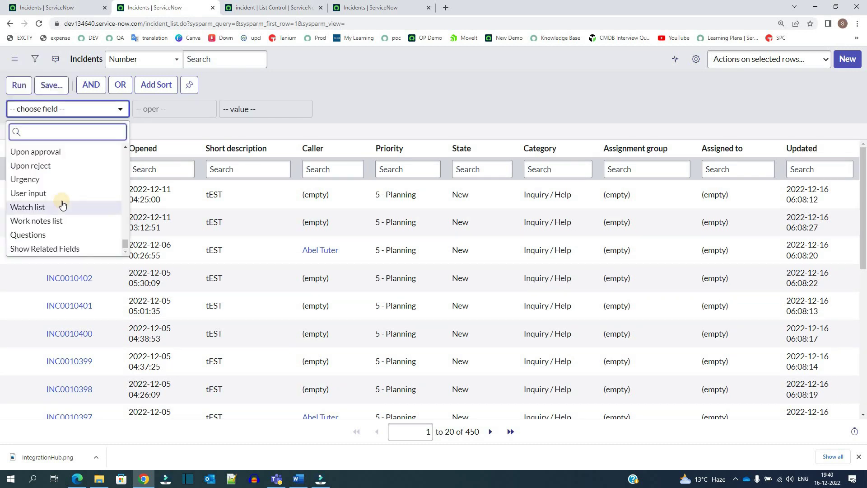
pyautogui.scroll(3, 62, 203)
pyautogui.scroll(-3, 61, 199)
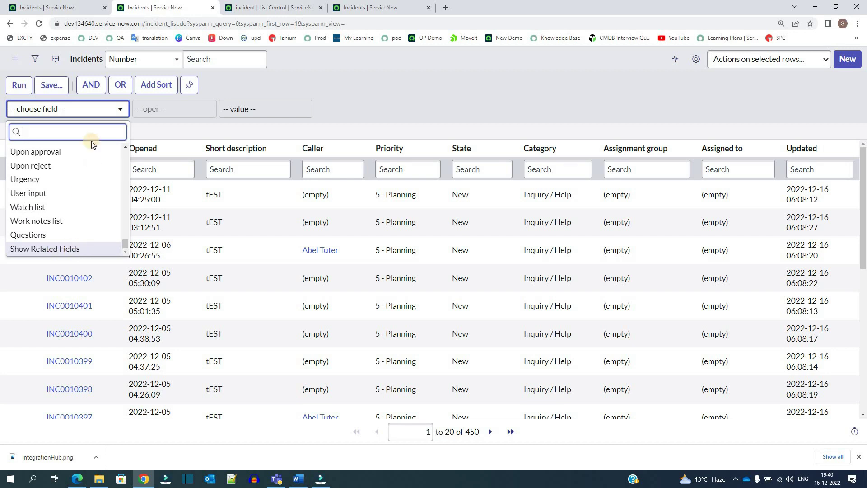
pyautogui.click(72, 250)
# Filter the incident list by the Assigned to user's Gender is Male, and run the filter.
pyautogui.click(93, 109)
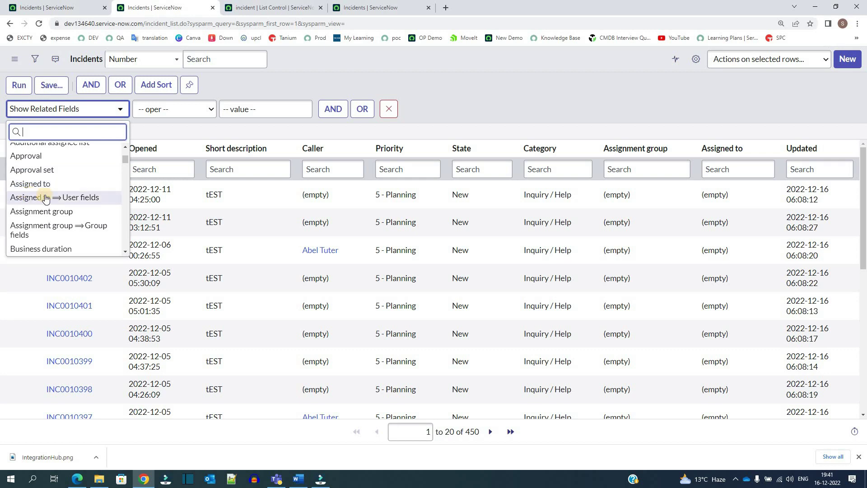
pyautogui.click(93, 198)
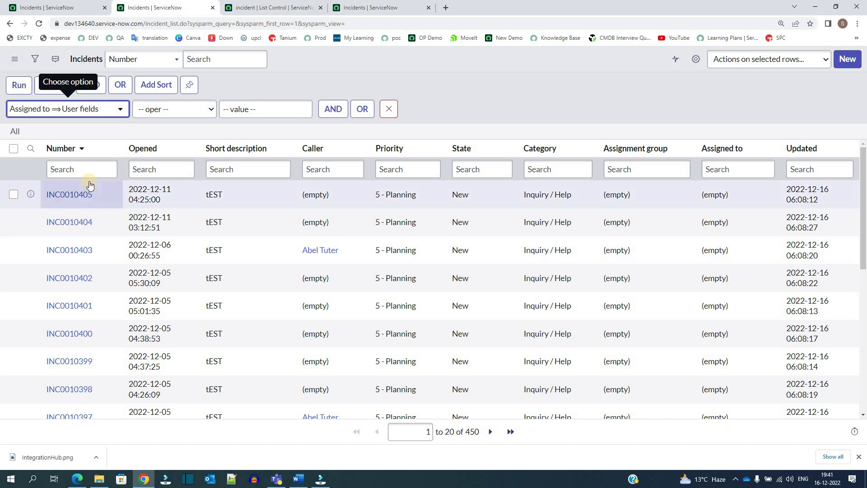
pyautogui.click(107, 113)
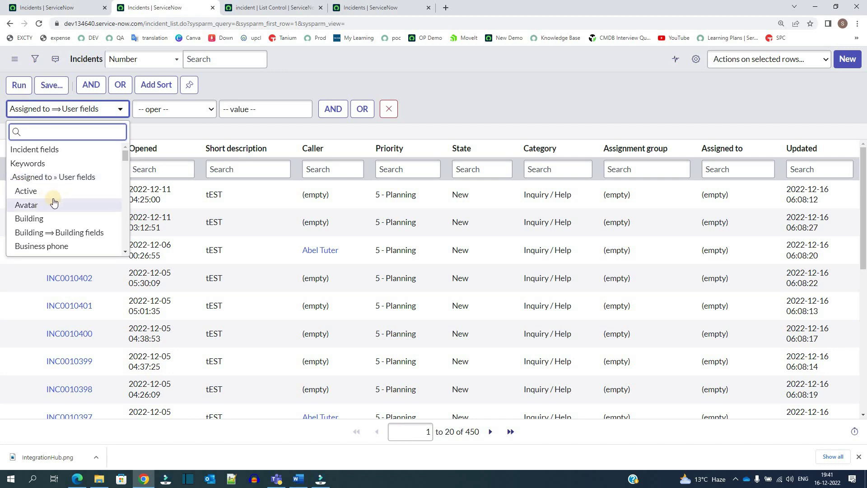
pyautogui.scroll(-1, 52, 220)
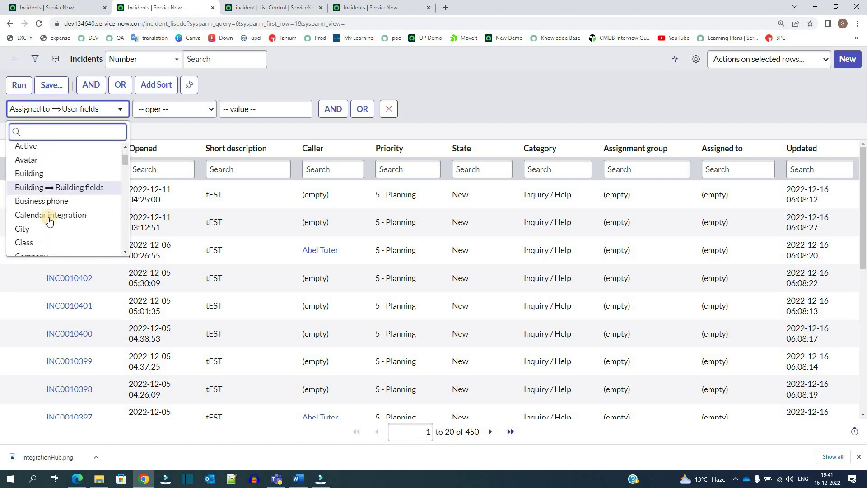
pyautogui.scroll(-1, 45, 212)
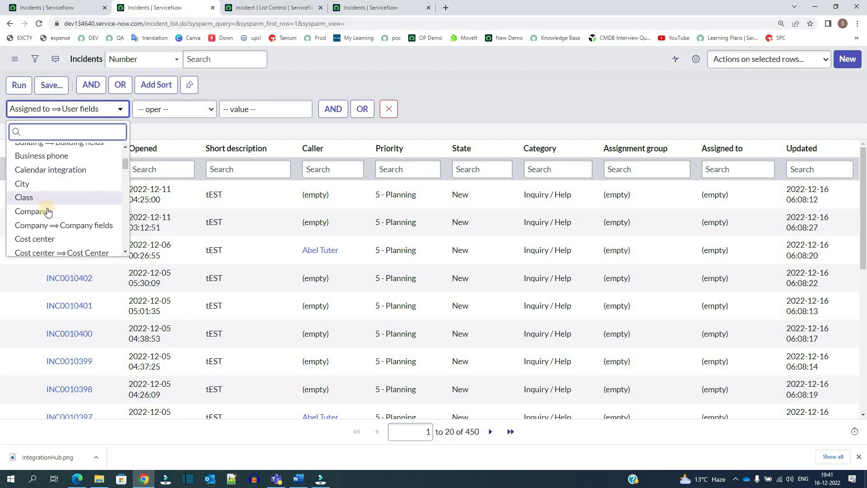
pyautogui.scroll(-3, 110, 166)
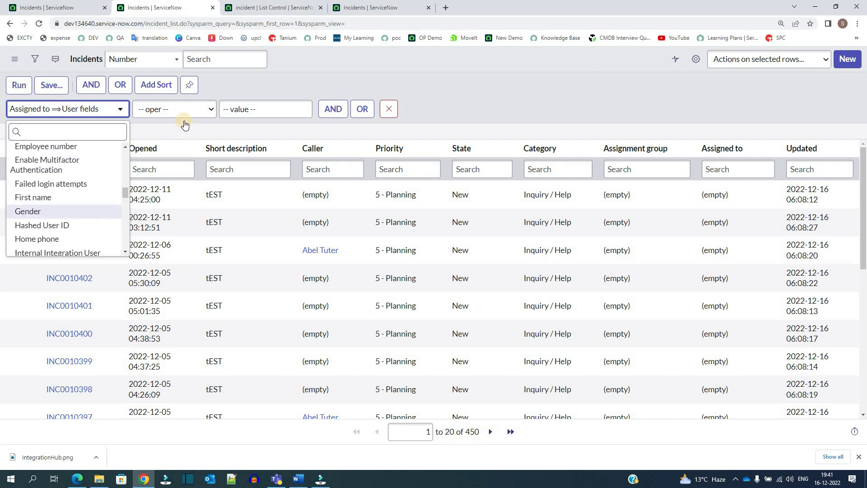
pyautogui.press('Return')
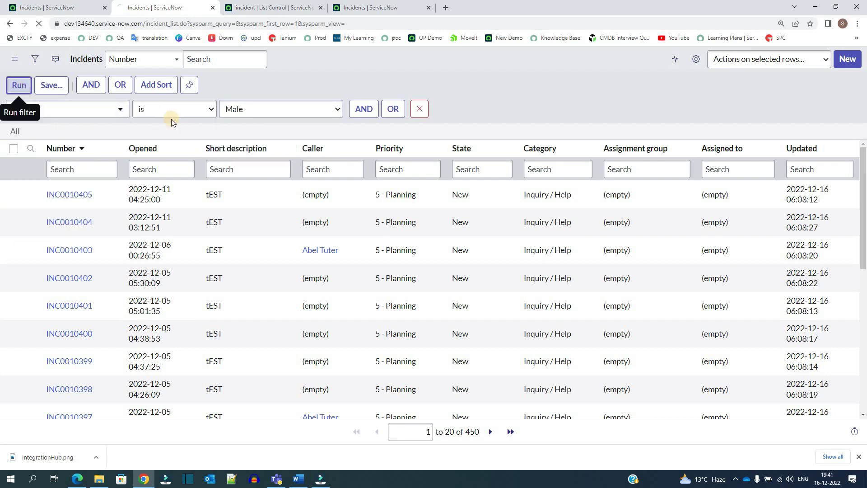
pyautogui.click(20, 90)
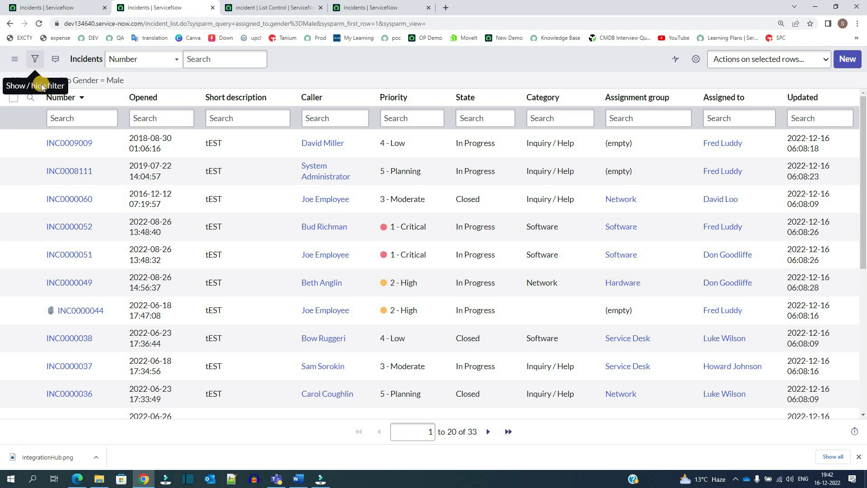
# Review the Assigned to Gender filter condition, and switch the incident list to the Mobile view.
pyautogui.click(35, 59)
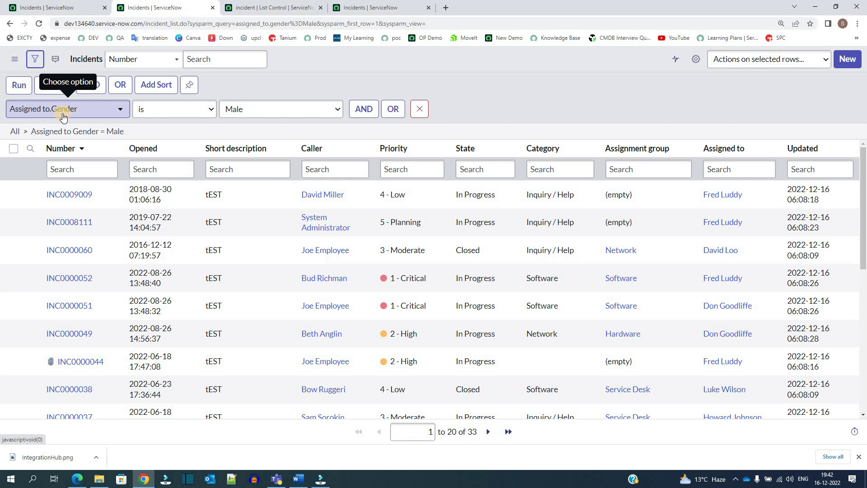
pyautogui.click(90, 131)
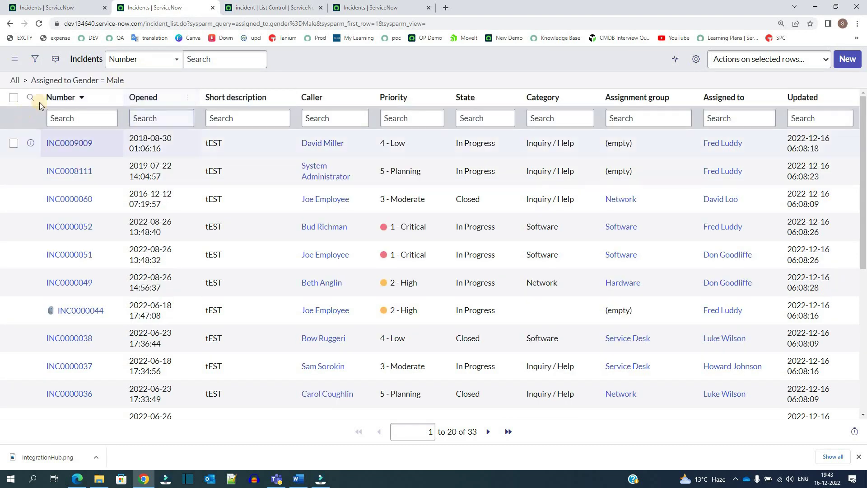
pyautogui.click(13, 60)
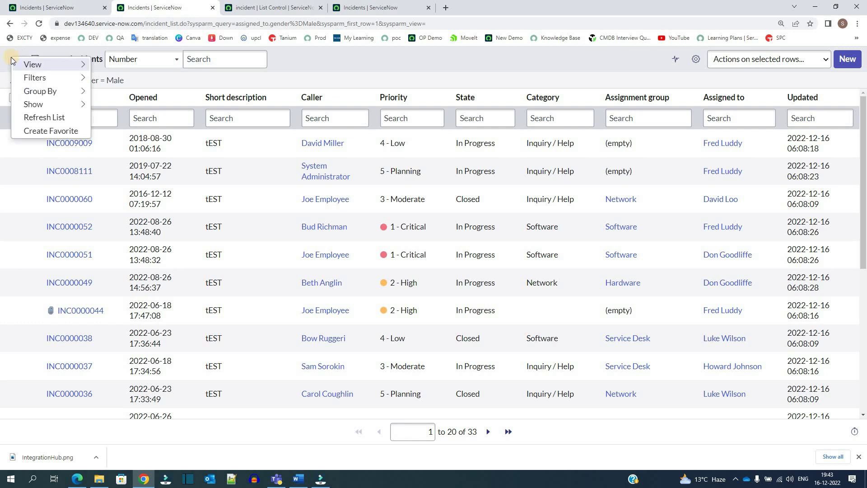
pyautogui.moveTo(62, 66)
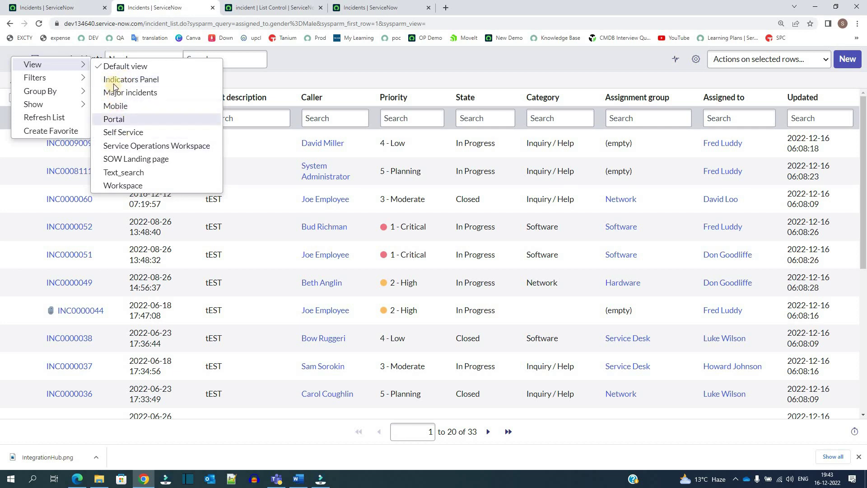
pyautogui.click(123, 109)
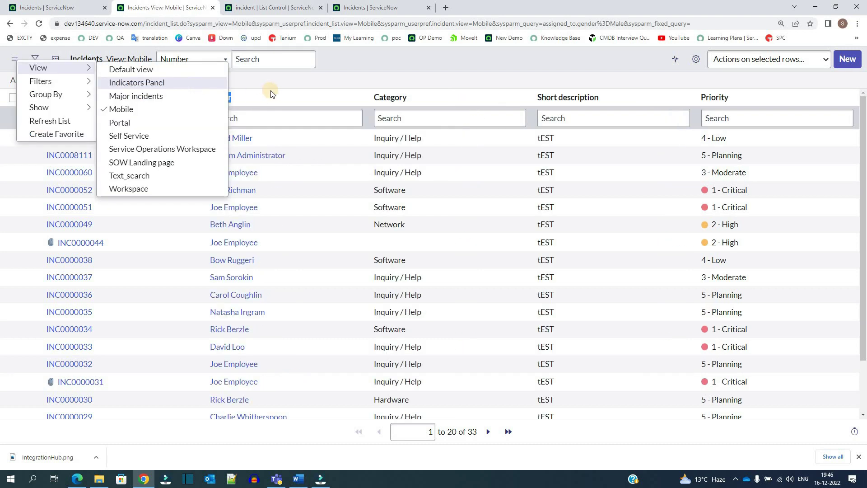
# Open the layout configuration of the incident list and create a new list view named TEST VIEW.
pyautogui.rightClick(270, 90)
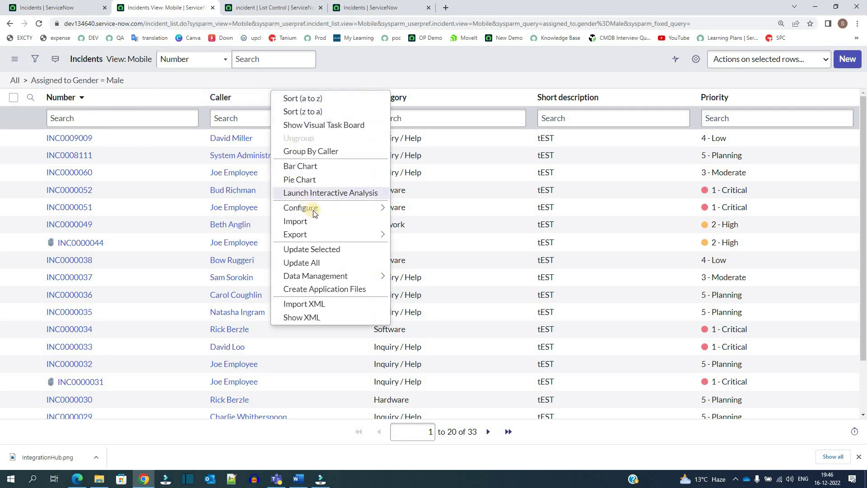
pyautogui.moveTo(310, 207)
pyautogui.click(429, 211)
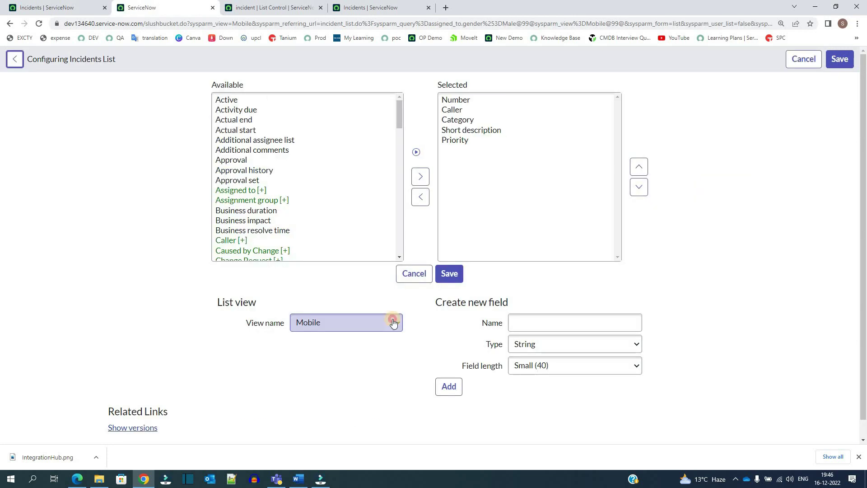
pyautogui.click(392, 322)
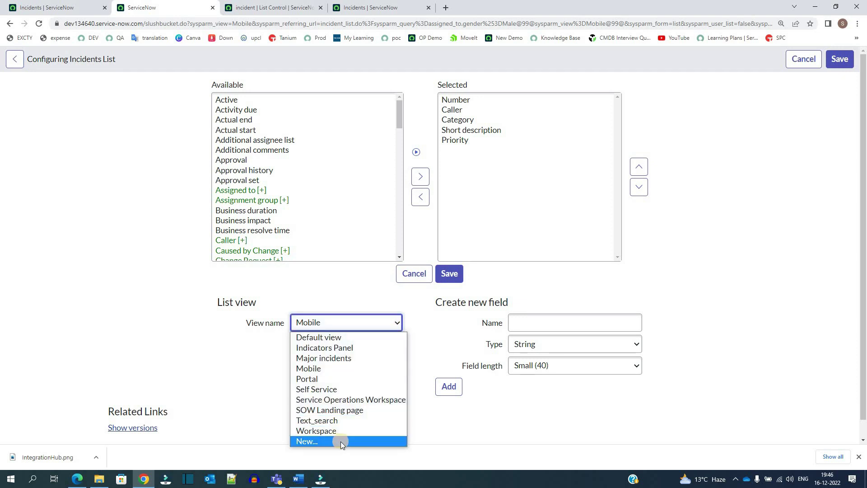
pyautogui.click(341, 441)
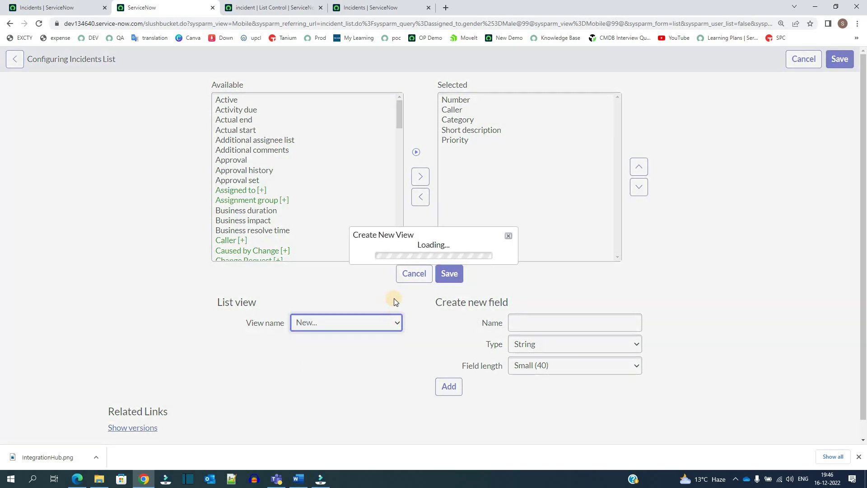
pyautogui.write('TEST VIEW')
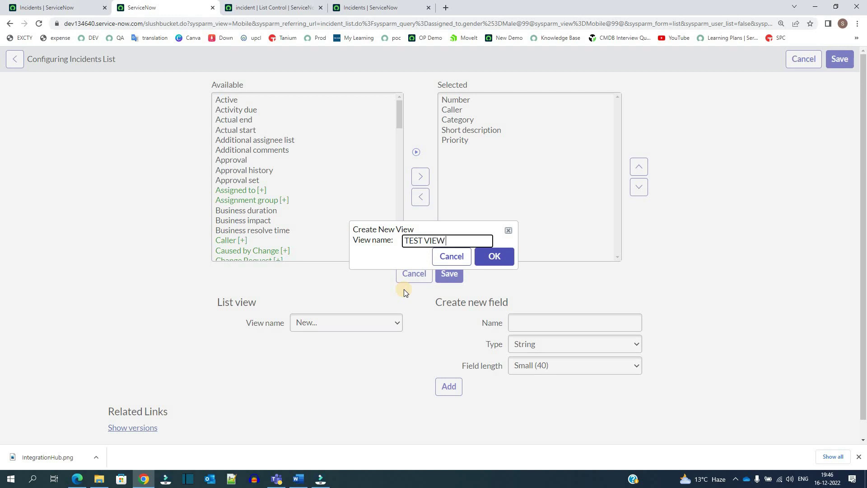
pyautogui.click(494, 256)
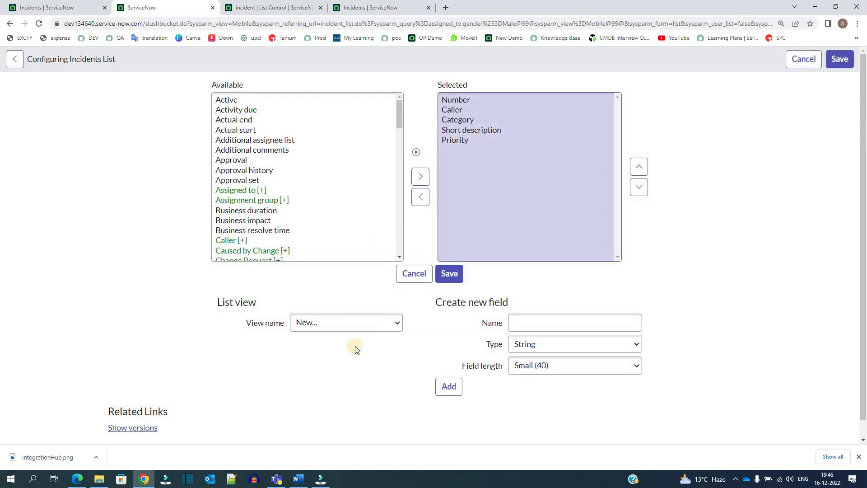
# Remove the Caller, Category and Priority fields from the selected columns of TEST VIEW.
pyautogui.click(457, 109)
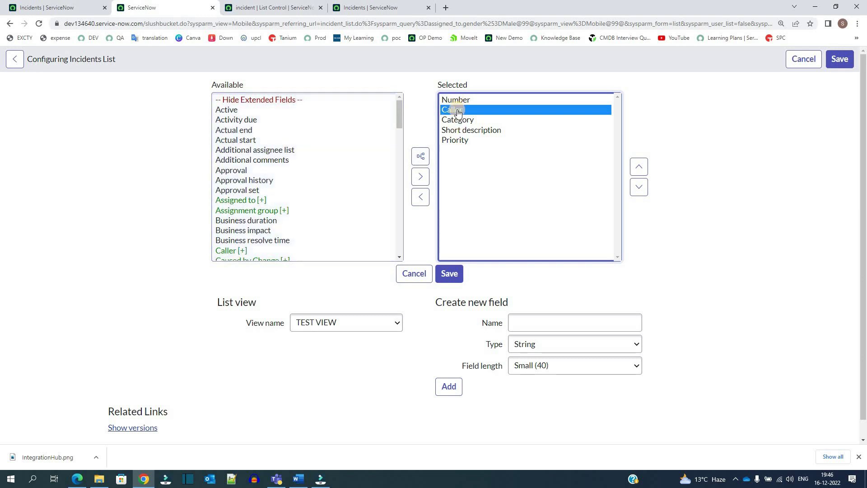
pyautogui.keyDown('shift'); pyautogui.click(457, 119); pyautogui.keyUp('shift')
pyautogui.click(421, 199)
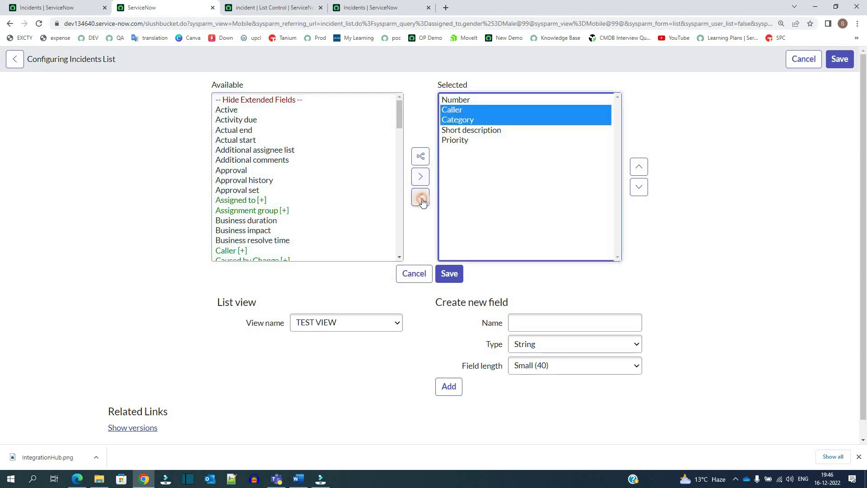
pyautogui.click(454, 120)
pyautogui.click(421, 197)
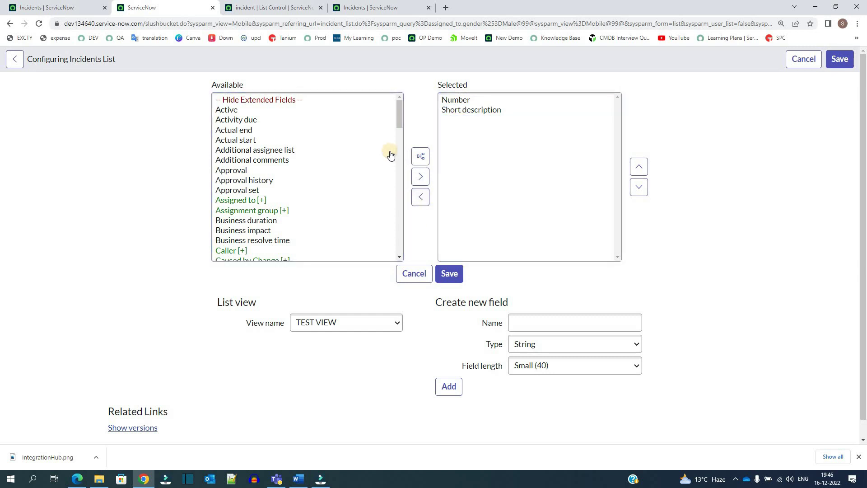
# Add a new String field named TEST FIELD DDING with length Small (40) to the view, and save the list layout.
pyautogui.tripleClick(510, 307)
pyautogui.click(532, 324)
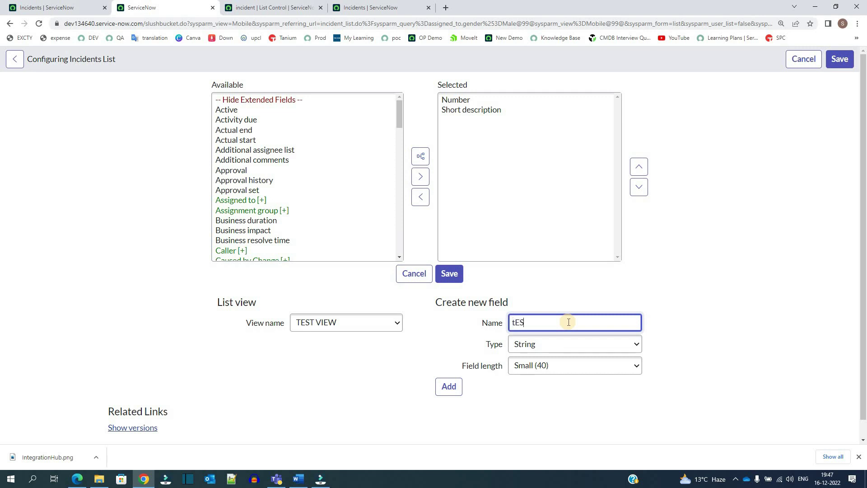
pyautogui.click(519, 343)
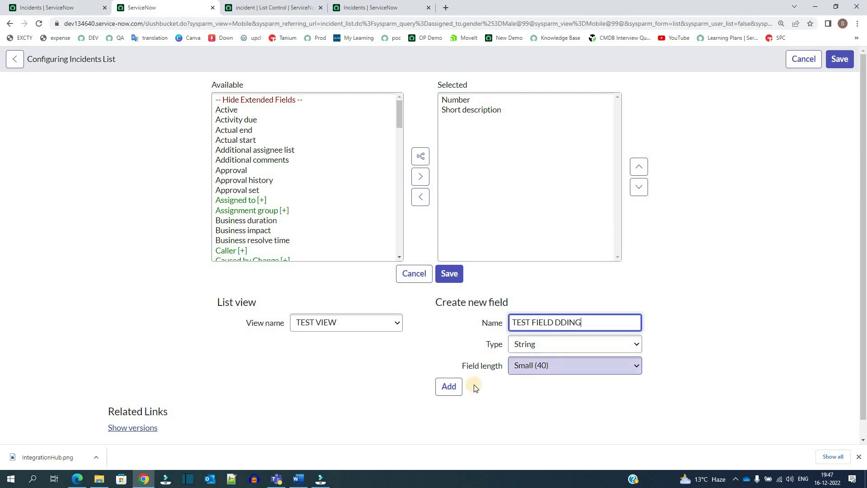
pyautogui.click(451, 389)
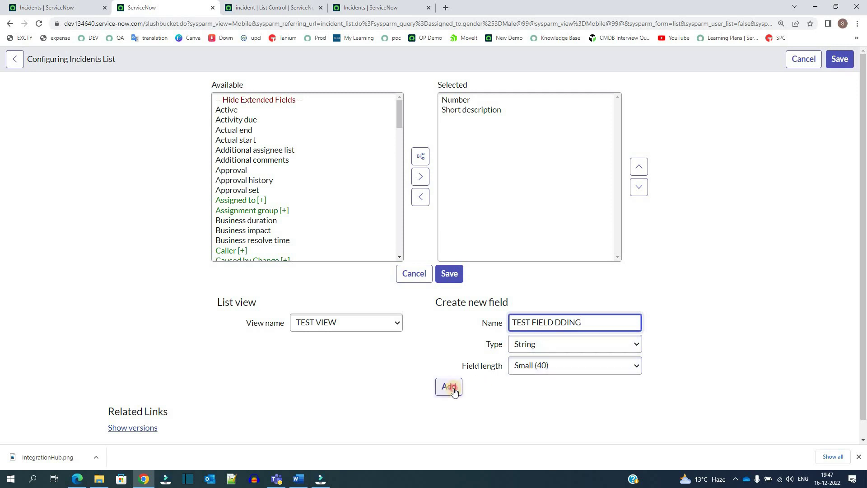
pyautogui.click(444, 279)
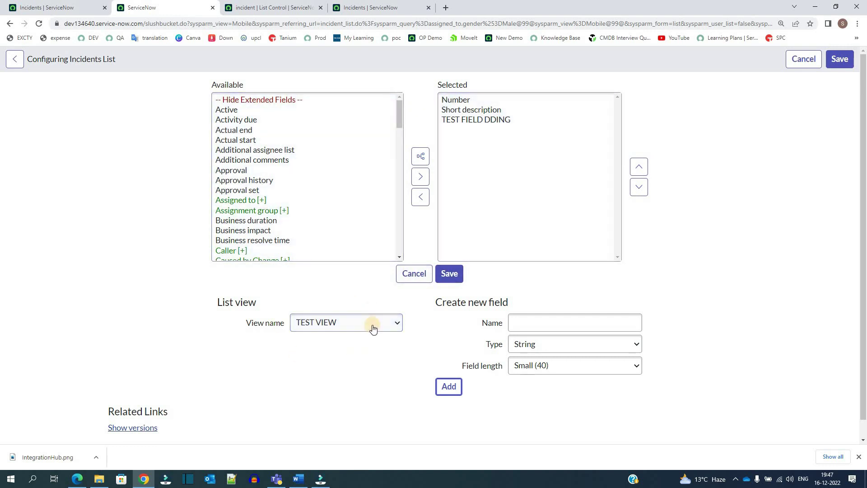
pyautogui.click(449, 279)
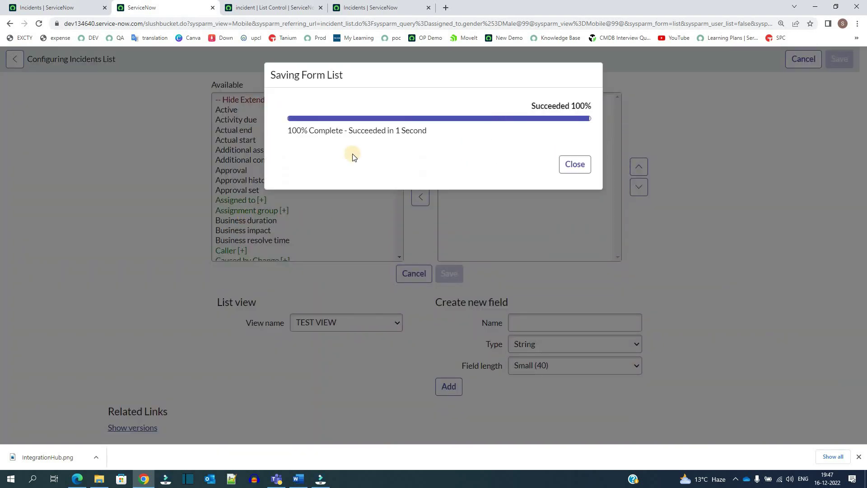
pyautogui.click(575, 165)
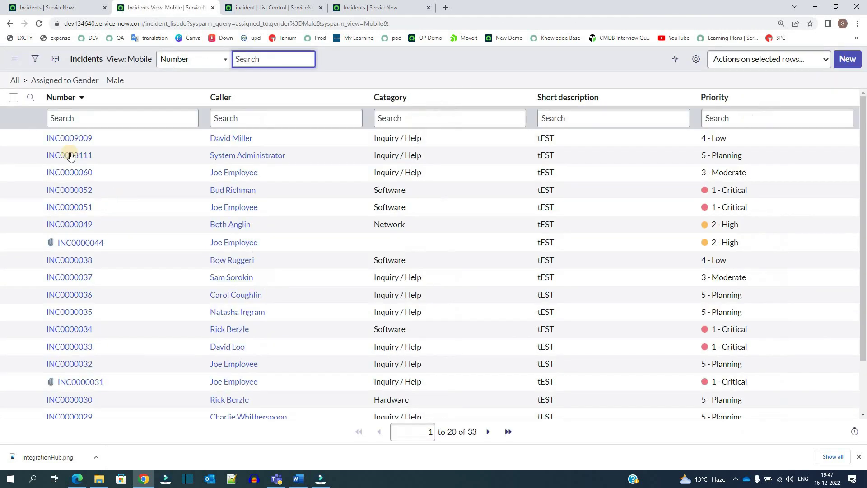
# Switch the incident list to TEST VIEW and check its TEST FIELD DDING column.
pyautogui.click(14, 59)
pyautogui.moveTo(69, 62)
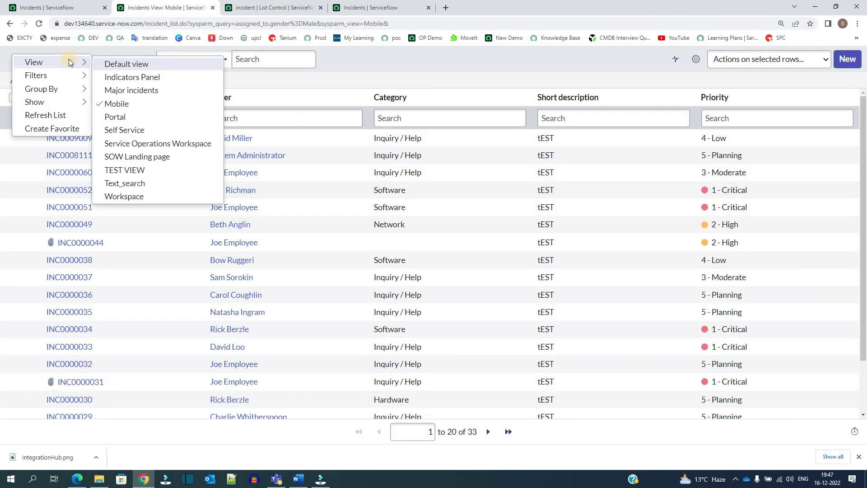
pyautogui.click(153, 171)
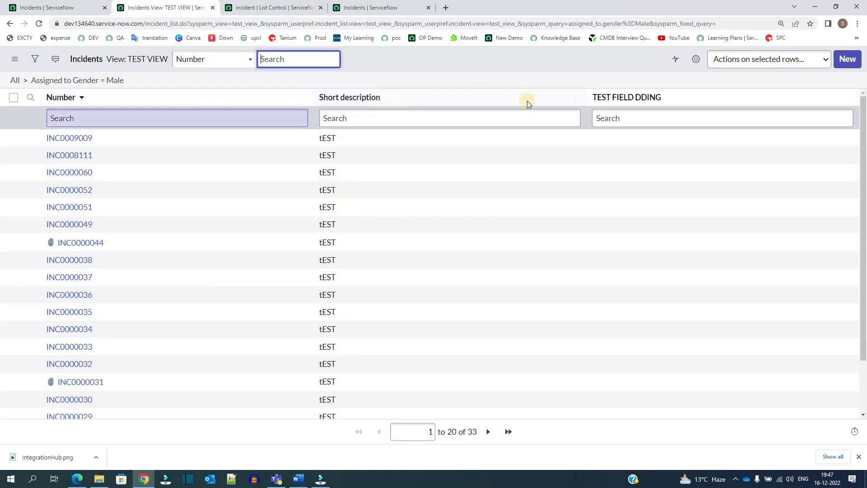
pyautogui.tripleClick(596, 96)
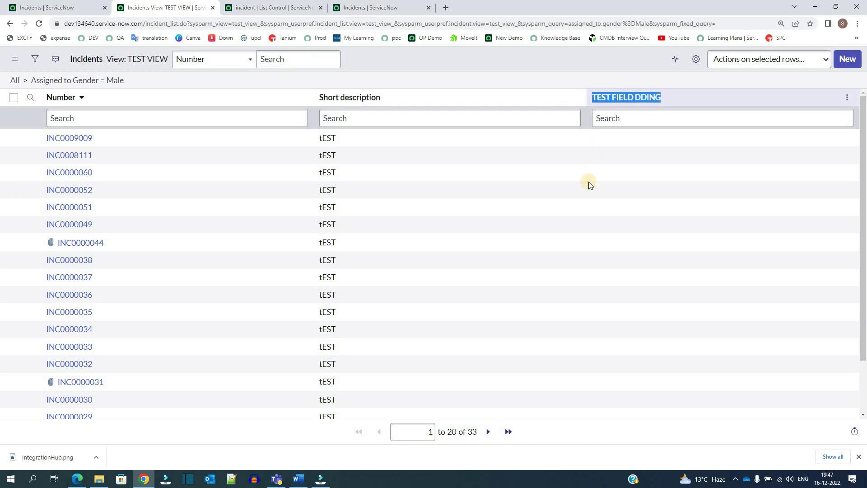
pyautogui.click(158, 357)
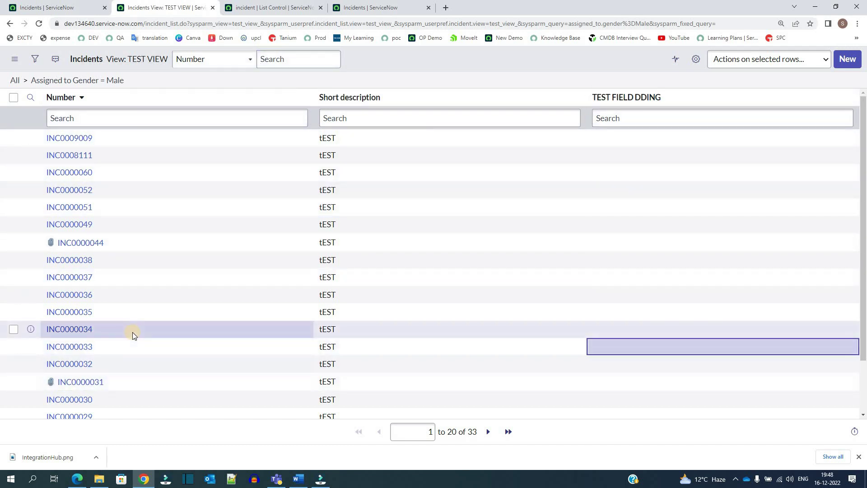
# Open the incident list's options for views, filters and grouping.
pyautogui.click(15, 58)
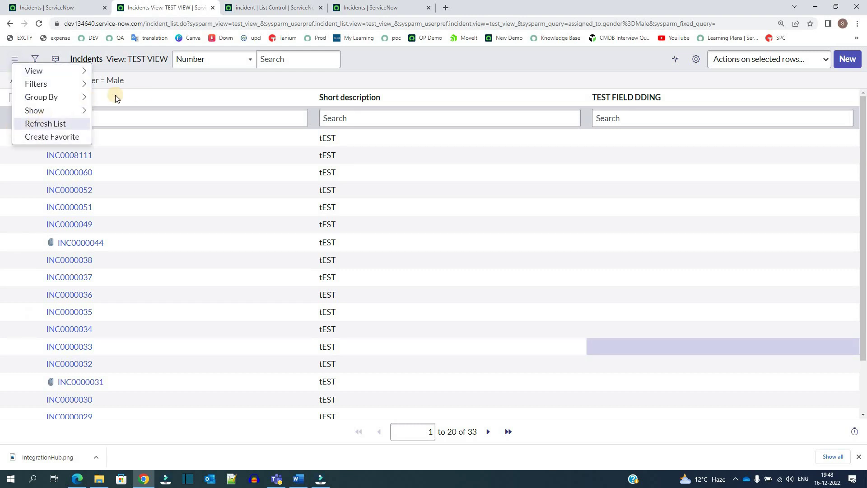